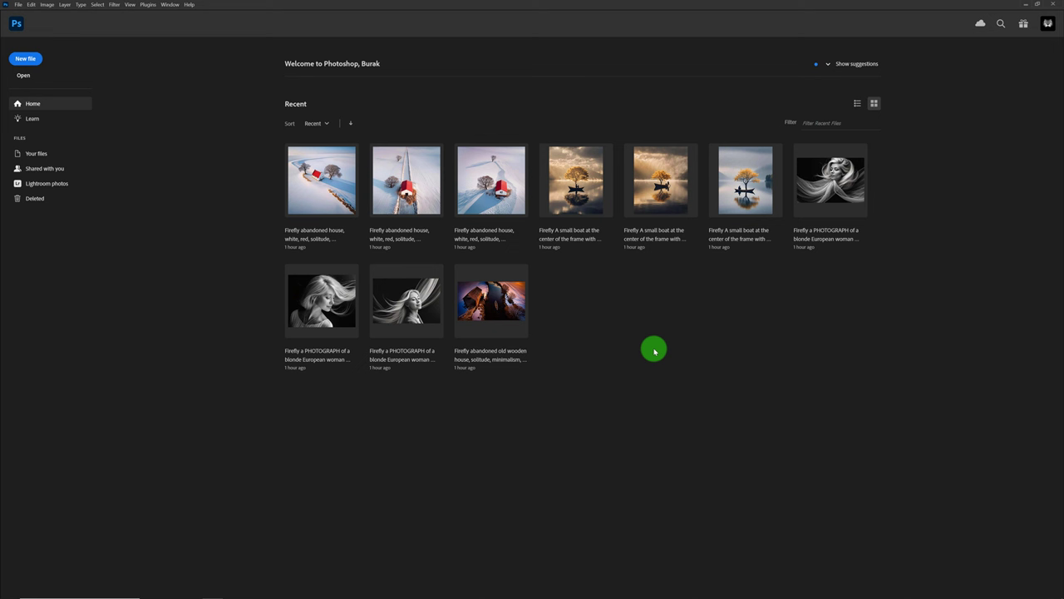
Open the General preferences through Edit > Preferences > General.
click(30, 5)
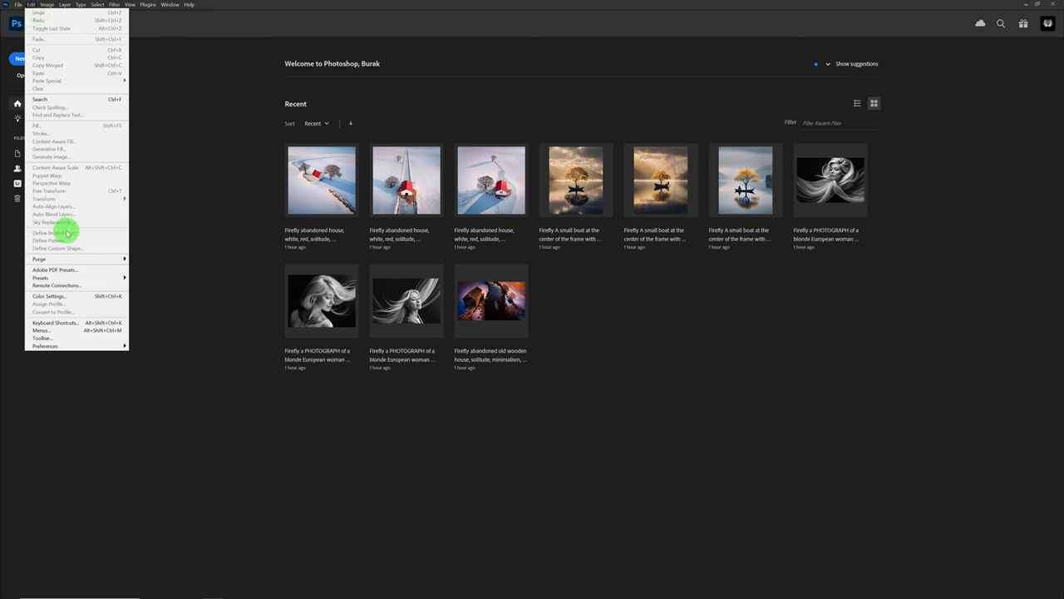
click(78, 346)
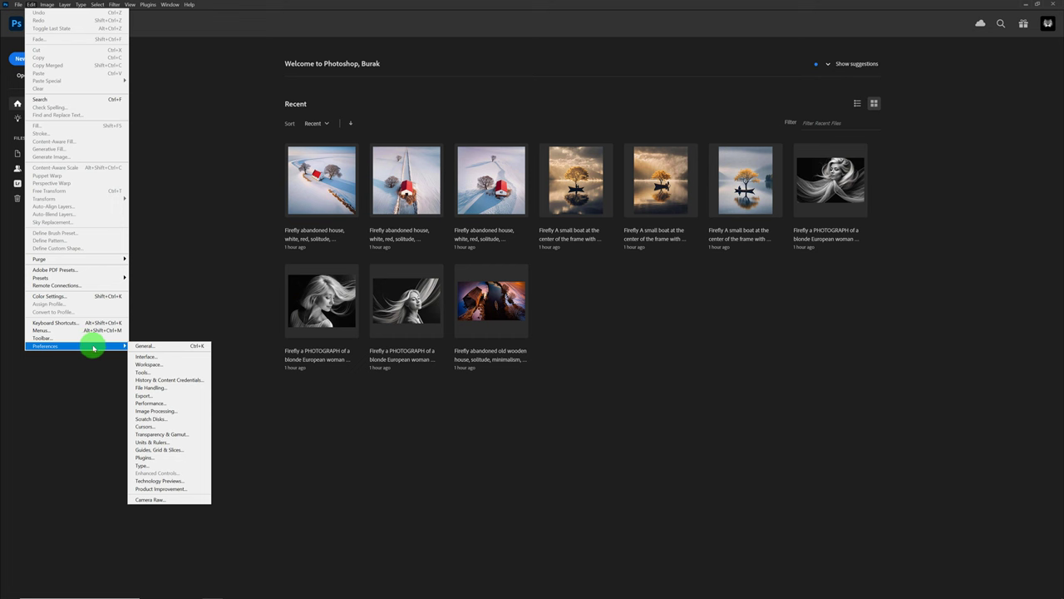
click(140, 346)
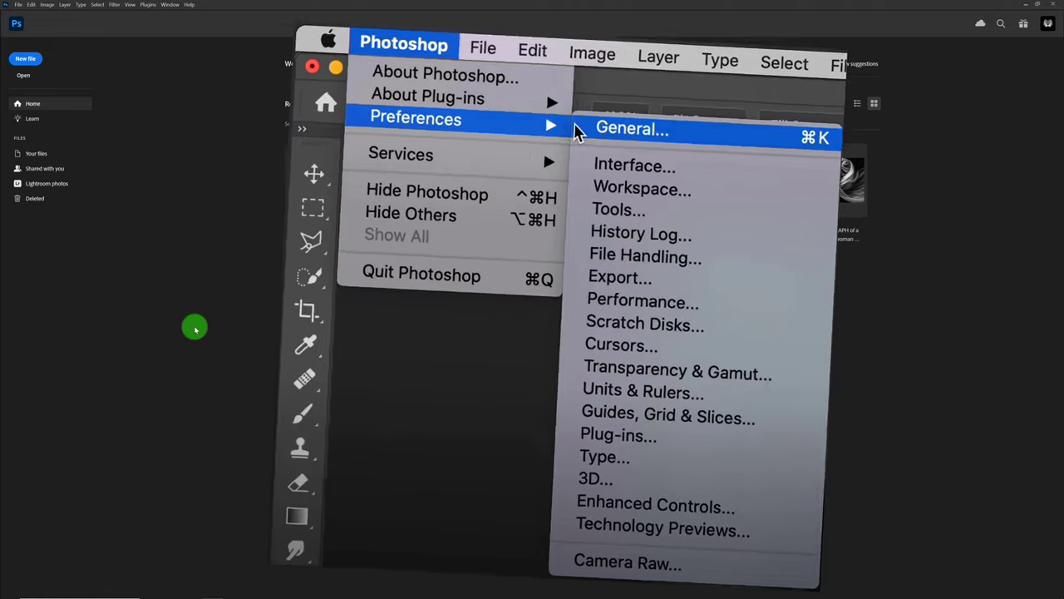
In General preferences (Ctrl+K), uncheck Auto show the Home Screen.
key(ctrl+k)
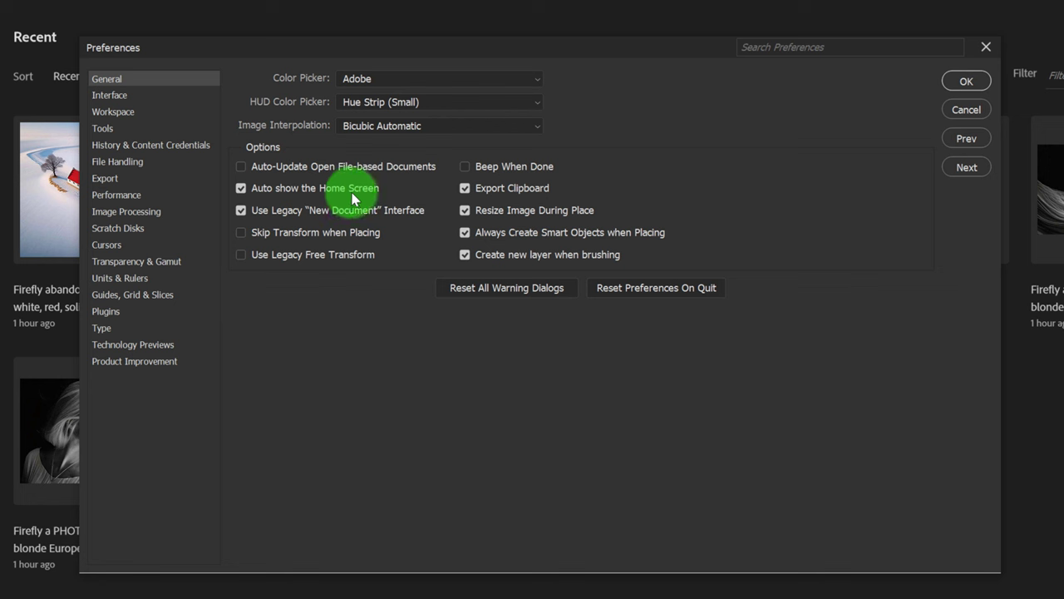
click(241, 188)
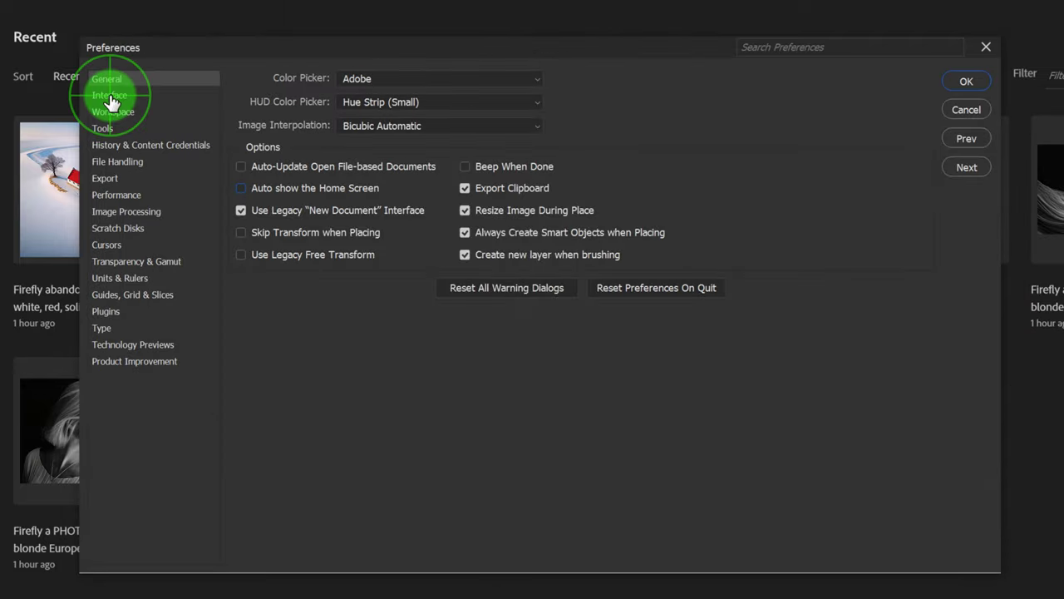
In Interface preferences, set the Standard, Full Screen with Menus, Full Screen and Artboards borders to None.
click(109, 96)
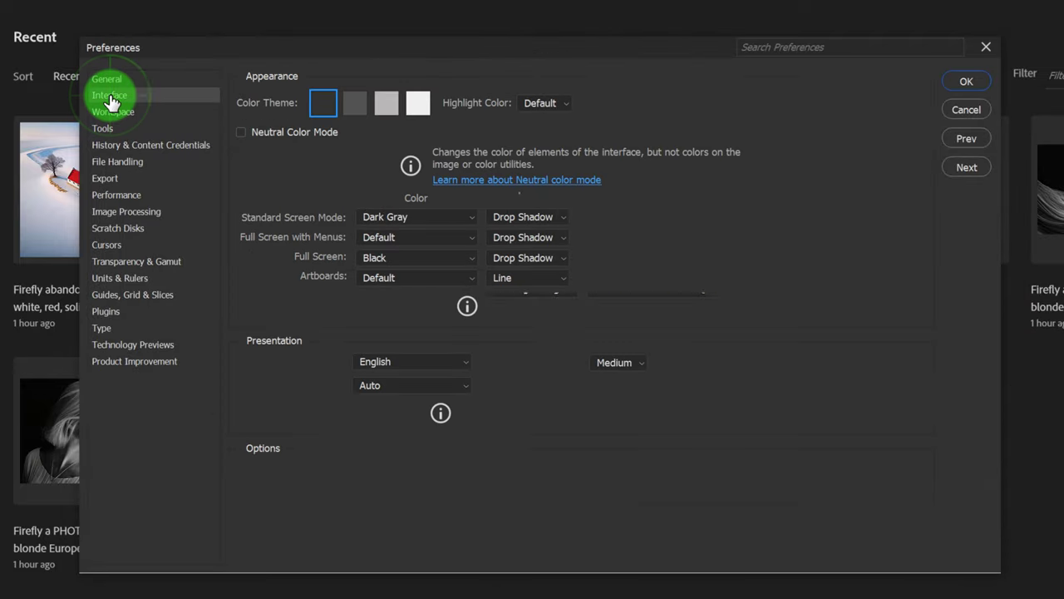
click(565, 220)
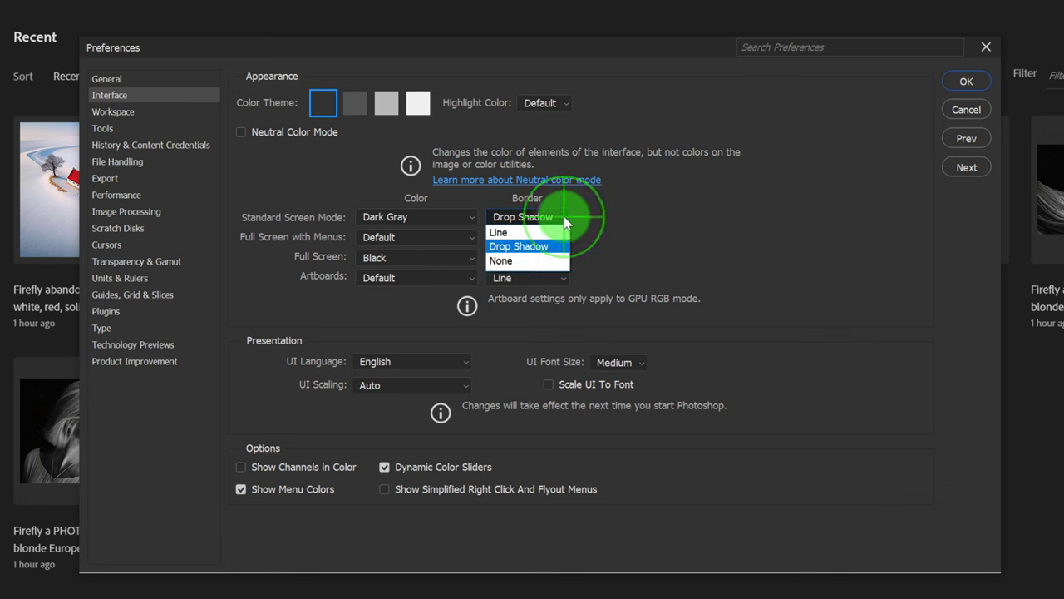
click(519, 263)
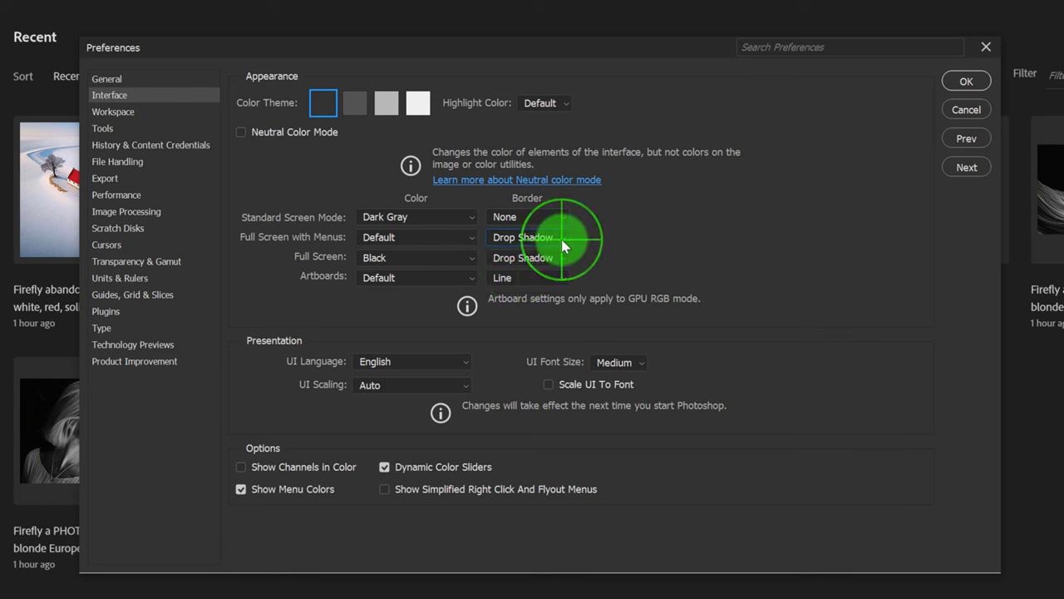
click(562, 243)
click(541, 281)
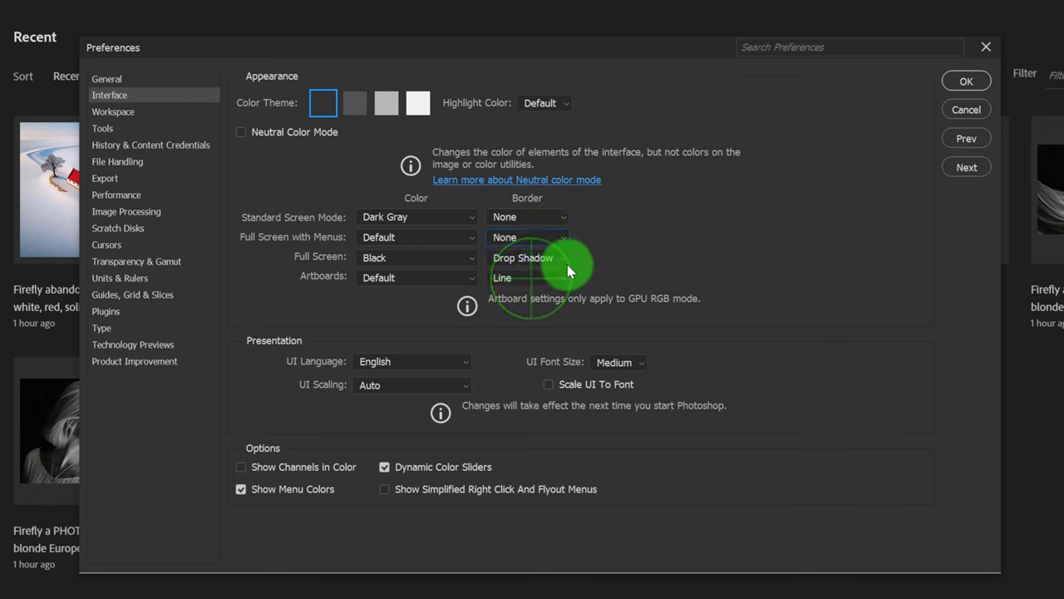
click(562, 258)
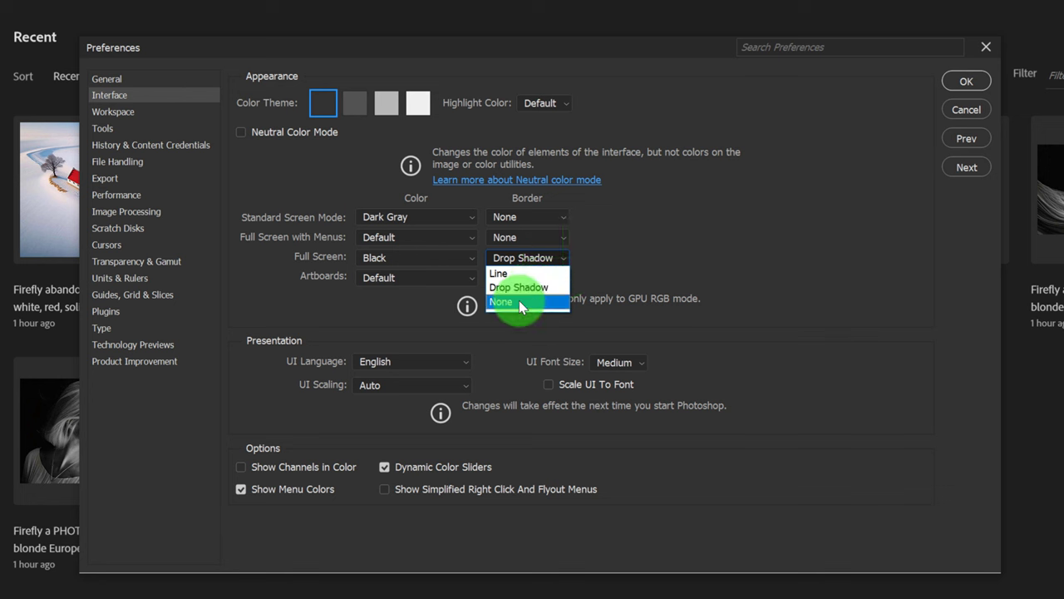
click(519, 300)
click(562, 277)
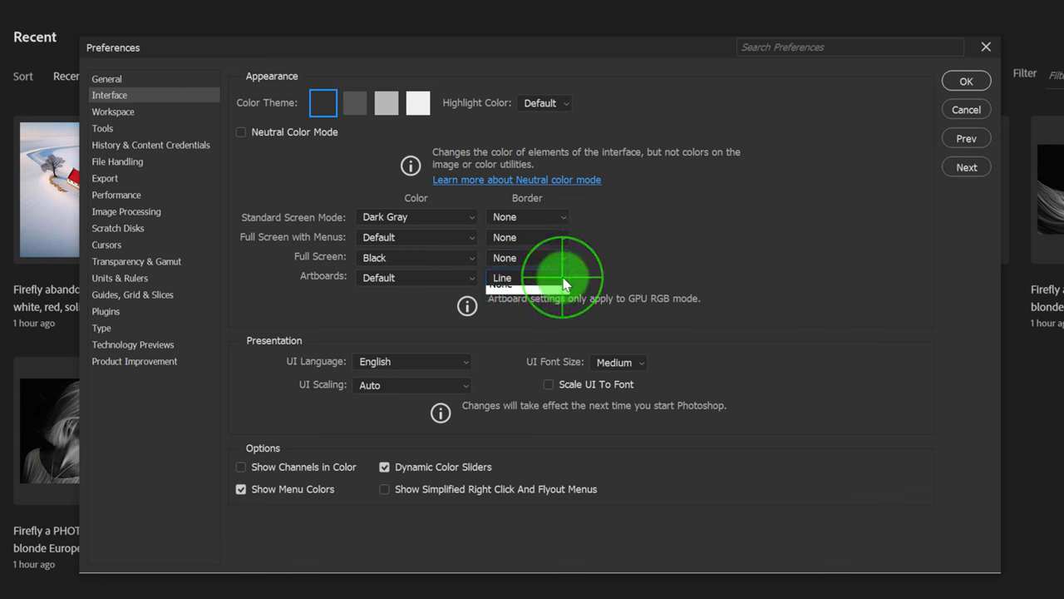
click(532, 304)
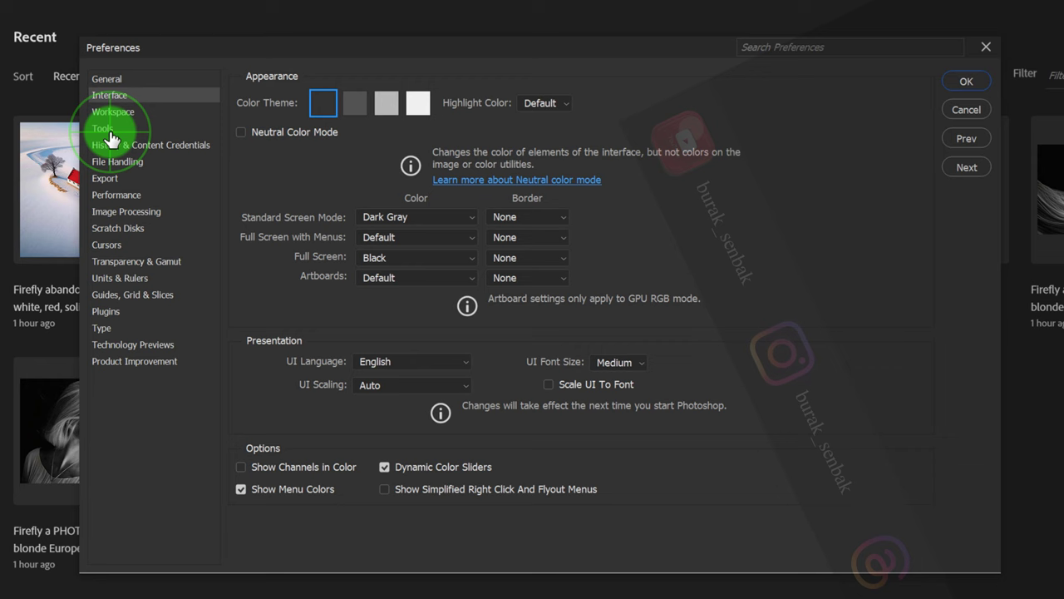
In Tools preferences, uncheck Enable Flick Panning and Animated Zoom.
click(108, 130)
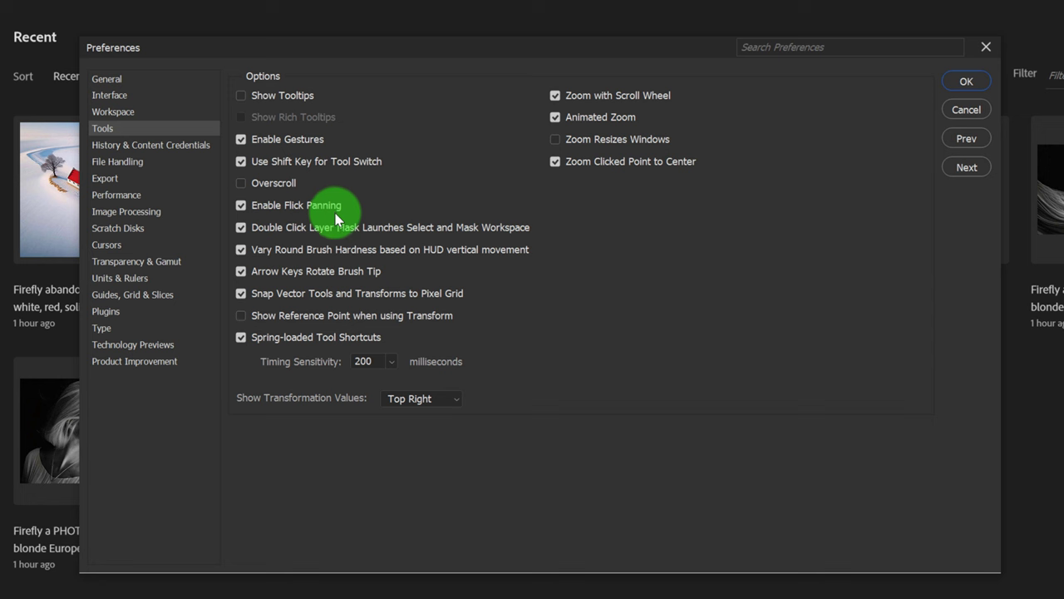
click(242, 212)
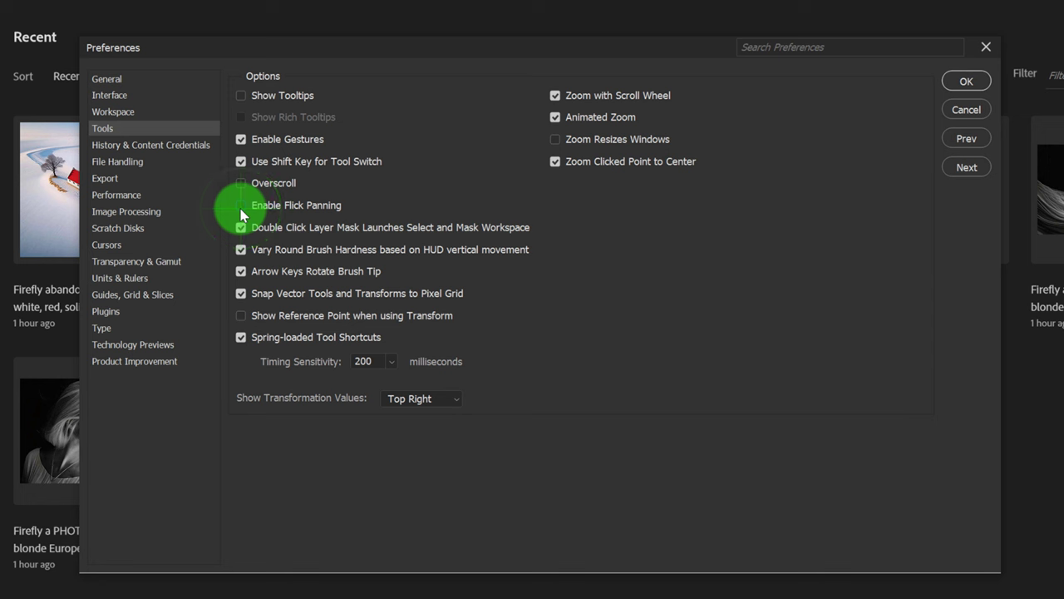
click(556, 119)
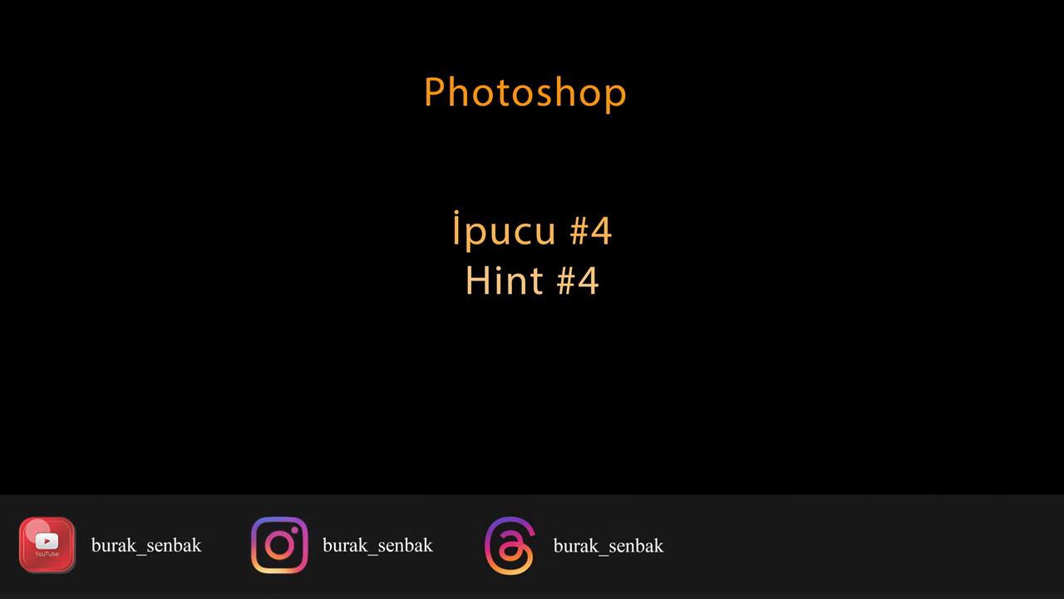
In File Handling preferences, change Recent File List Contains from 10 to 5.
click(133, 163)
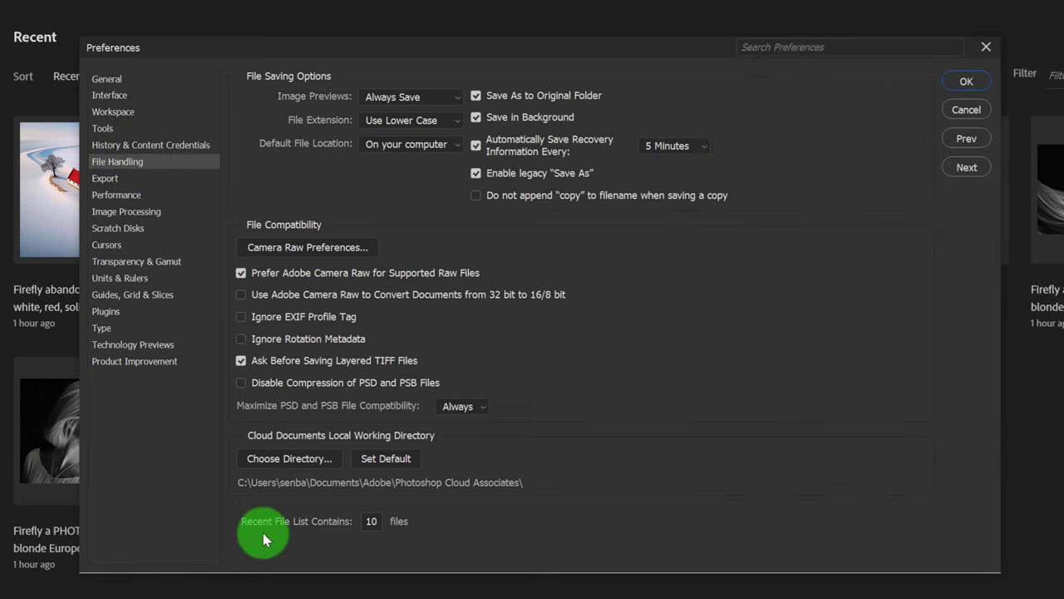
click(373, 523)
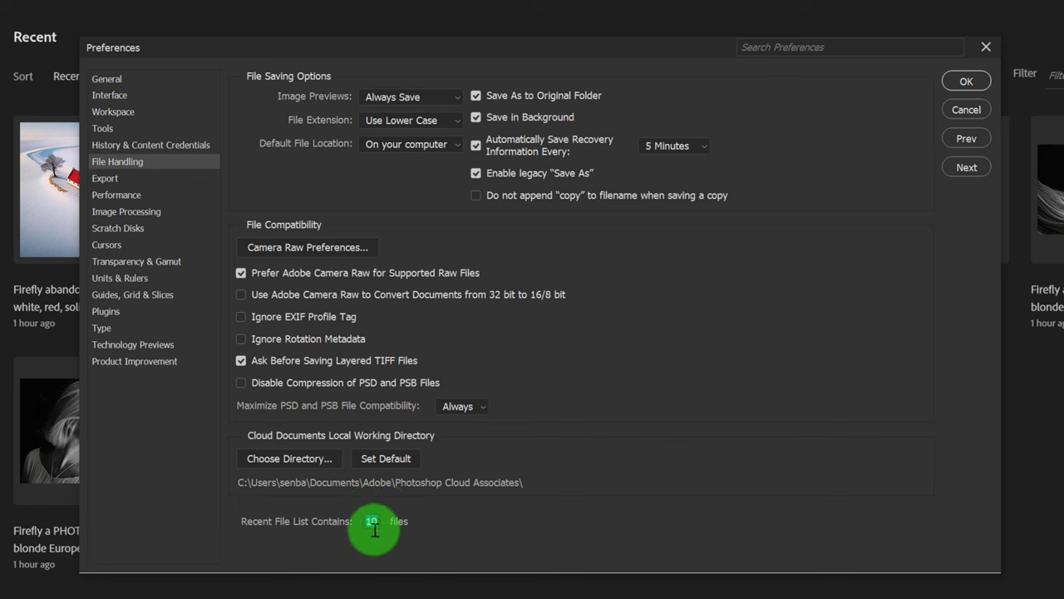
click(382, 521)
double_click(379, 521)
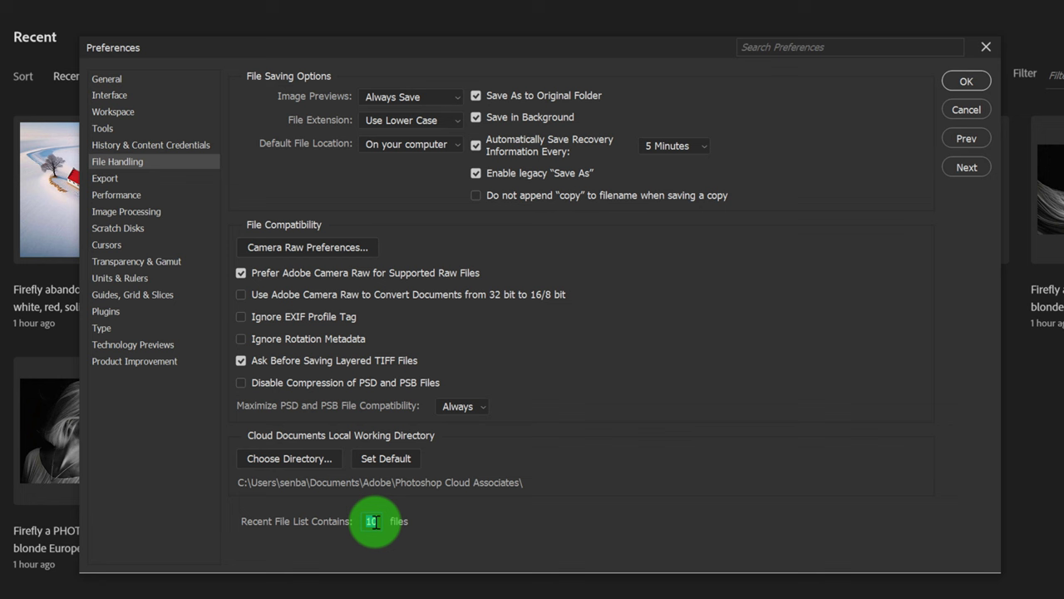
text(5)
Confirm the recent file limit of 5 and bring up Performance preferences, showing 9525 MB memory usage.
click(375, 522)
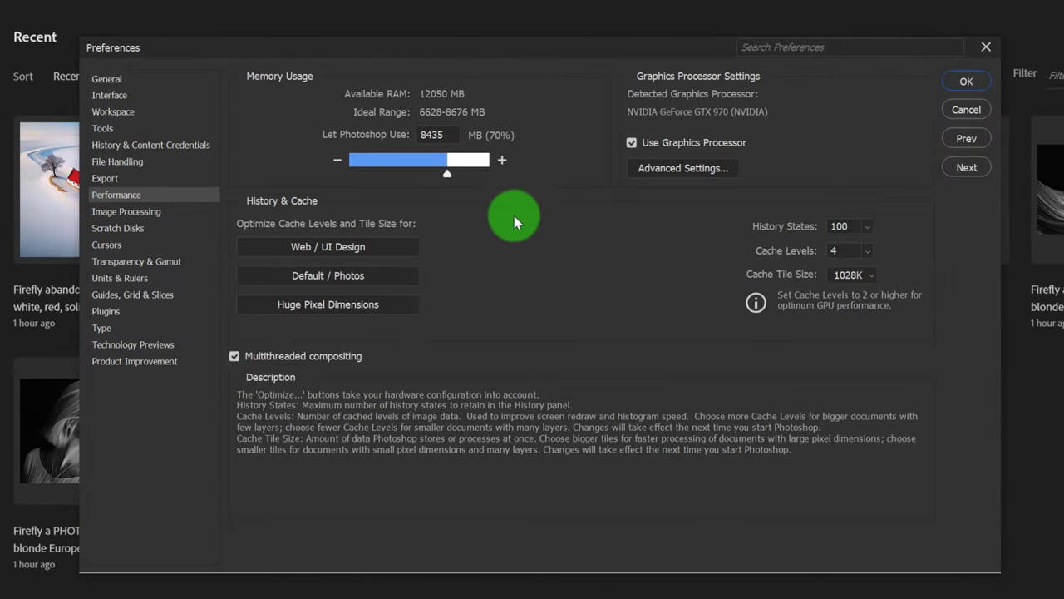
mouse_move(463, 161)
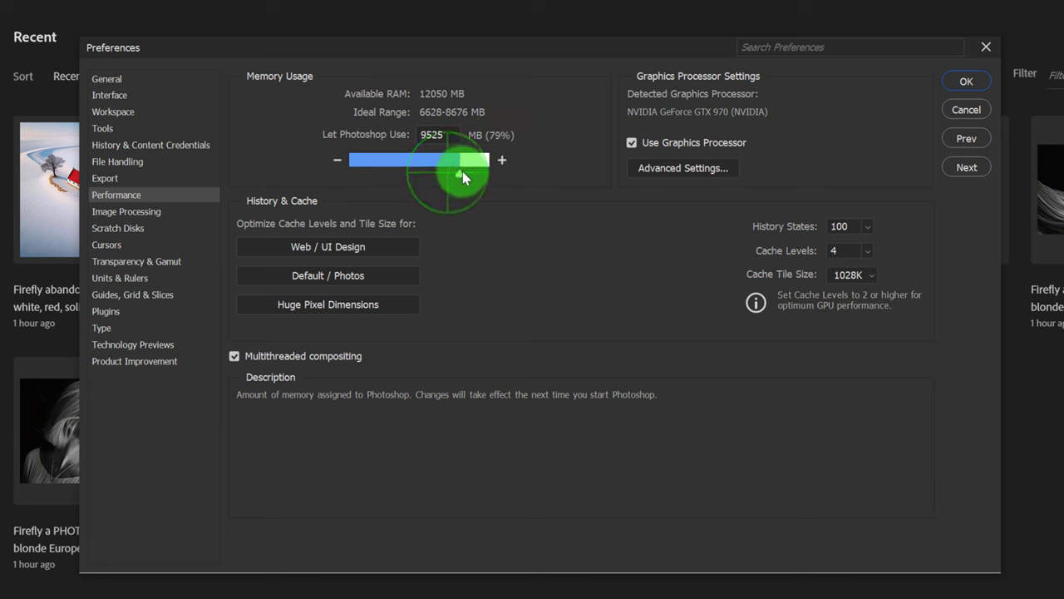
Drag the Memory Usage slider so Let Photoshop Use reads 10318 MB (85%).
mouse_move(448, 173)
mouse_down()
mouse_move(479, 173)
mouse_move(469, 172)
mouse_up()
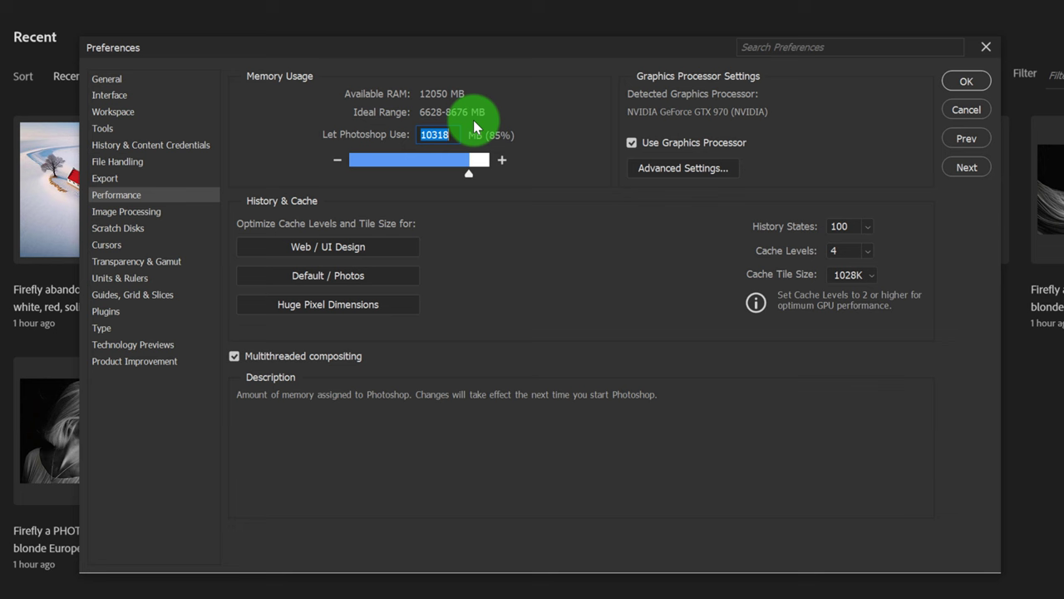
mouse_move(687, 143)
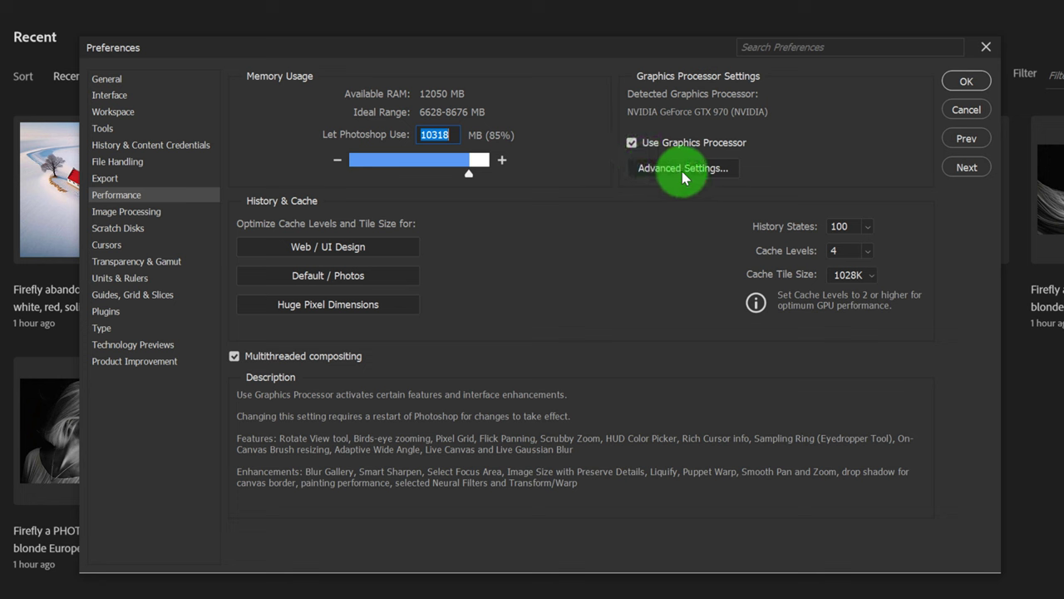
Turn off Use OpenCL and 30 Bit Display in Advanced Graphics Processor Settings.
click(682, 172)
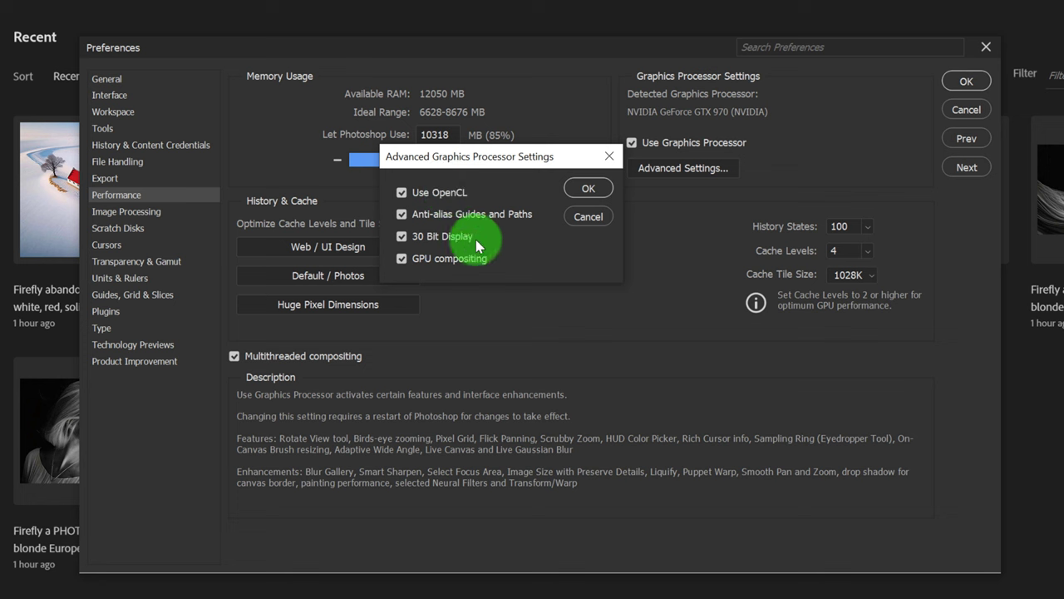
click(402, 195)
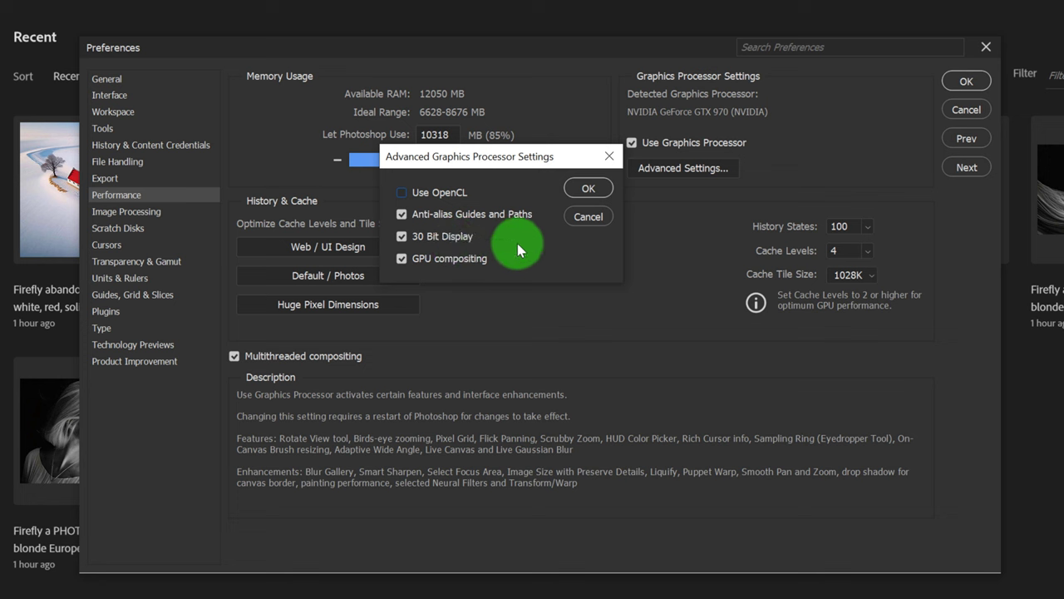
click(400, 242)
click(587, 189)
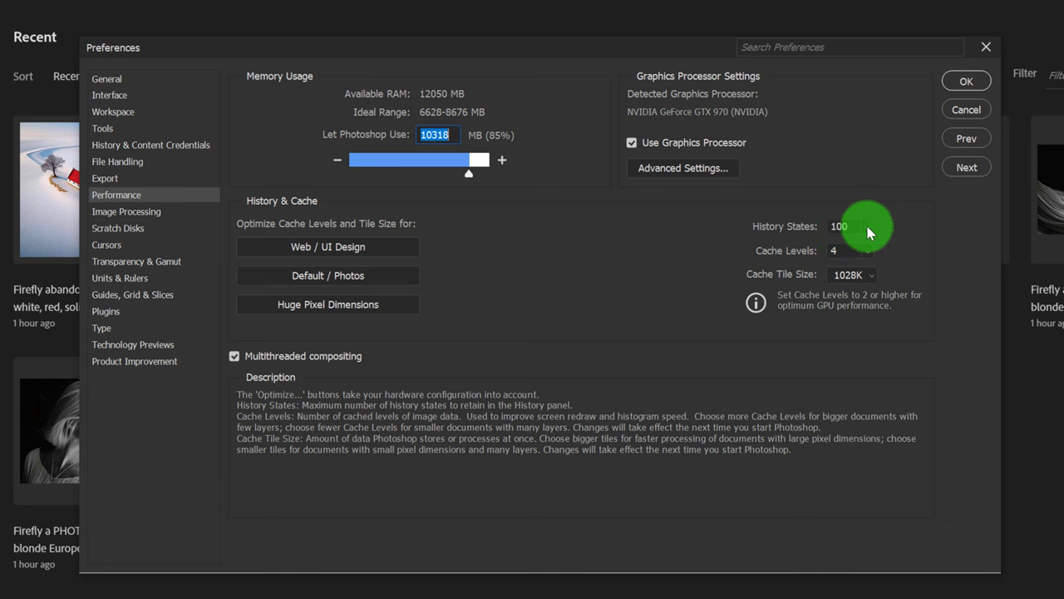
Set History States to 50 using its slider popup and a typed value.
drag(865, 225, 888, 253)
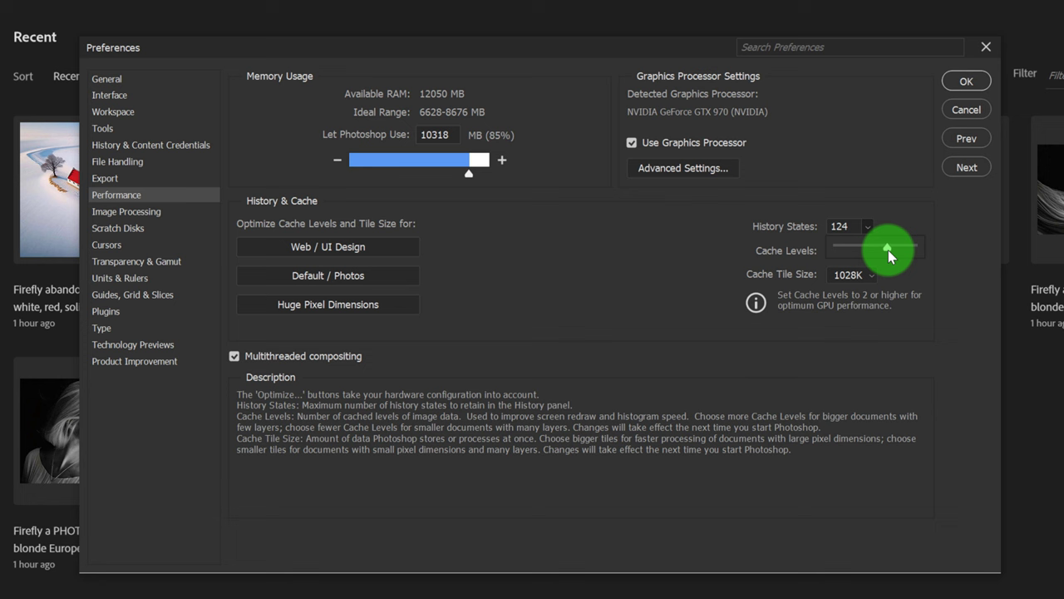
drag(888, 249, 845, 259)
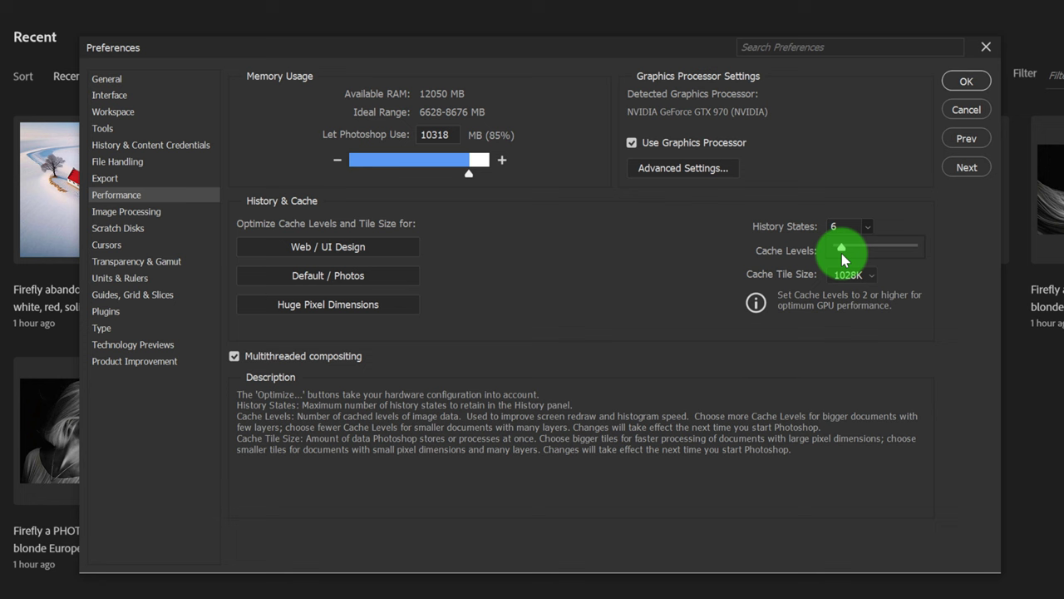
drag(842, 248, 871, 253)
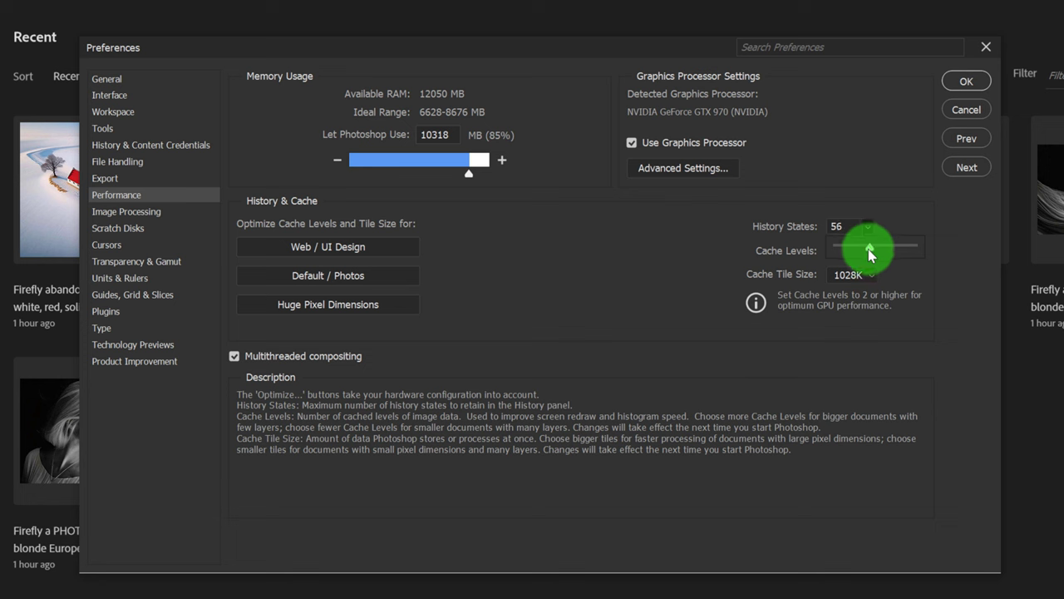
click(851, 226)
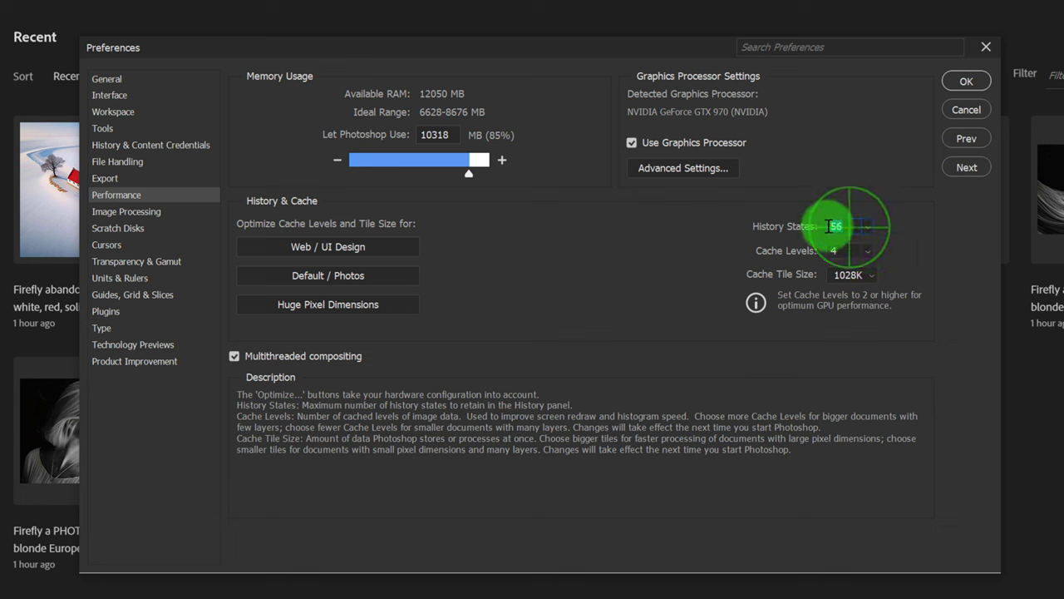
key(BackSpace)
text(0)
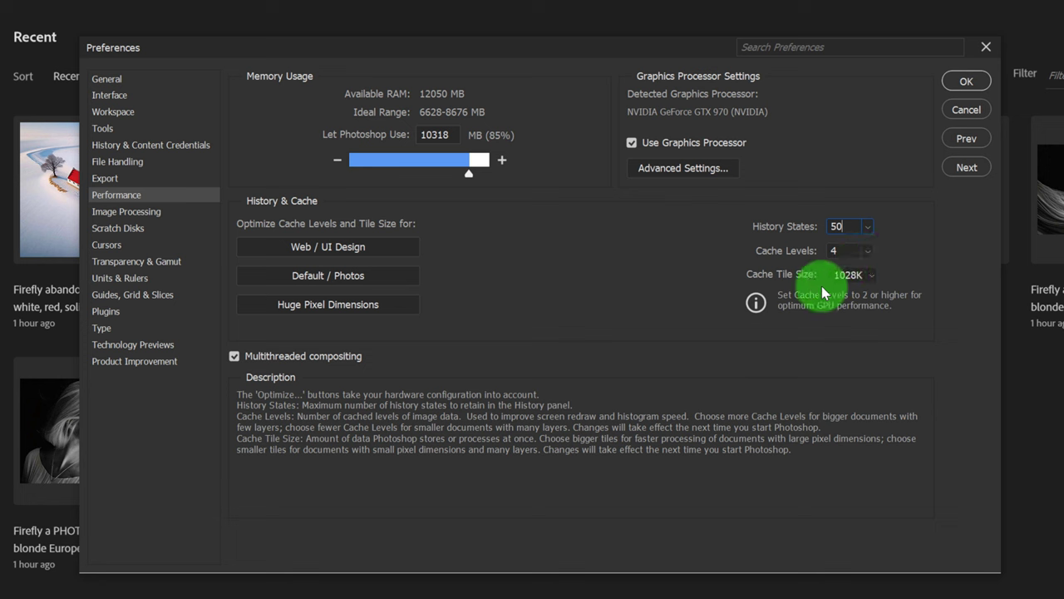
click(873, 278)
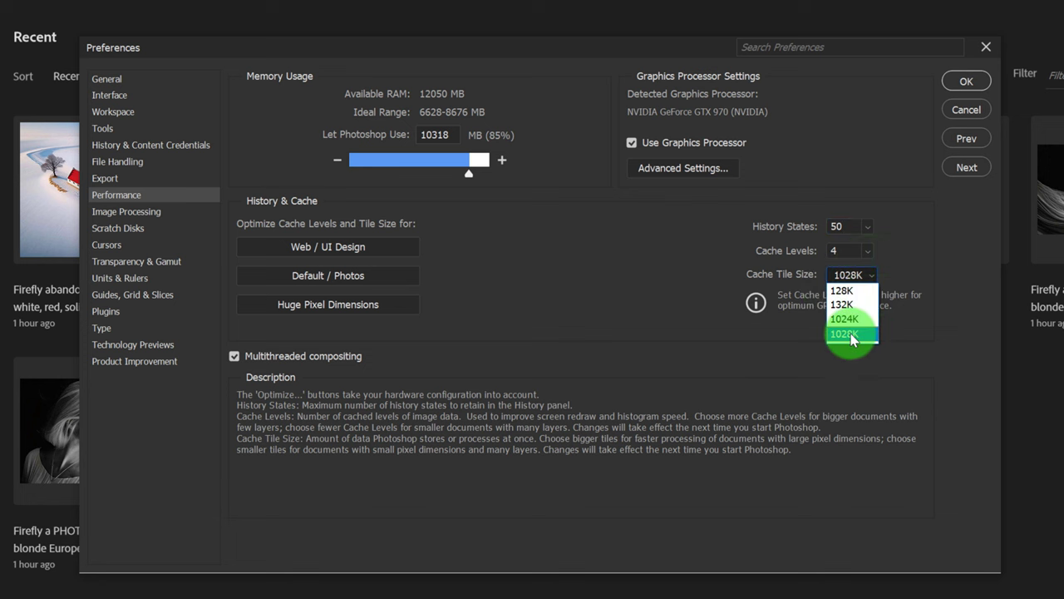
click(849, 334)
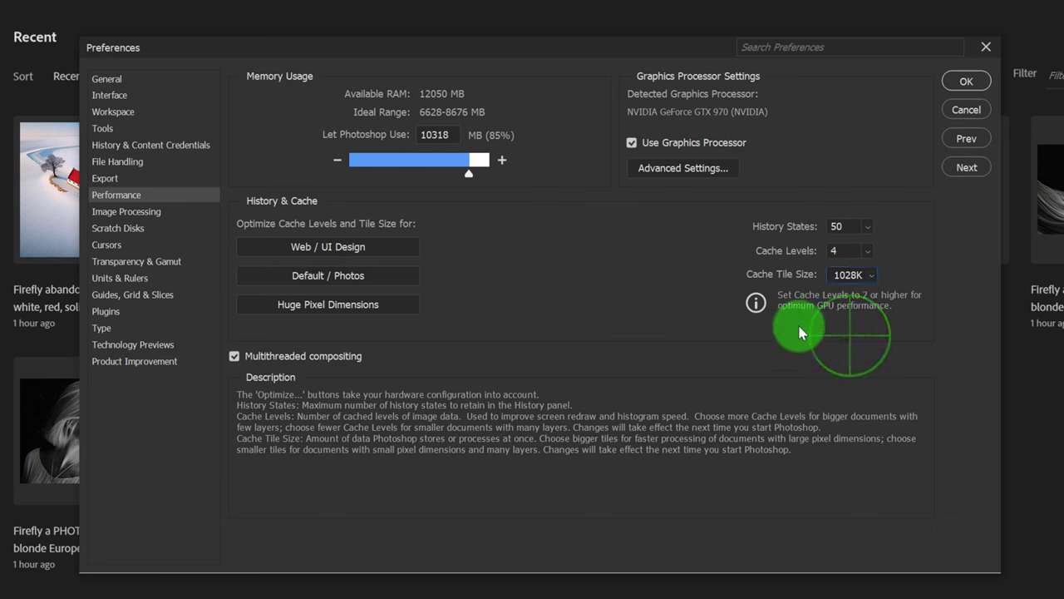
click(638, 331)
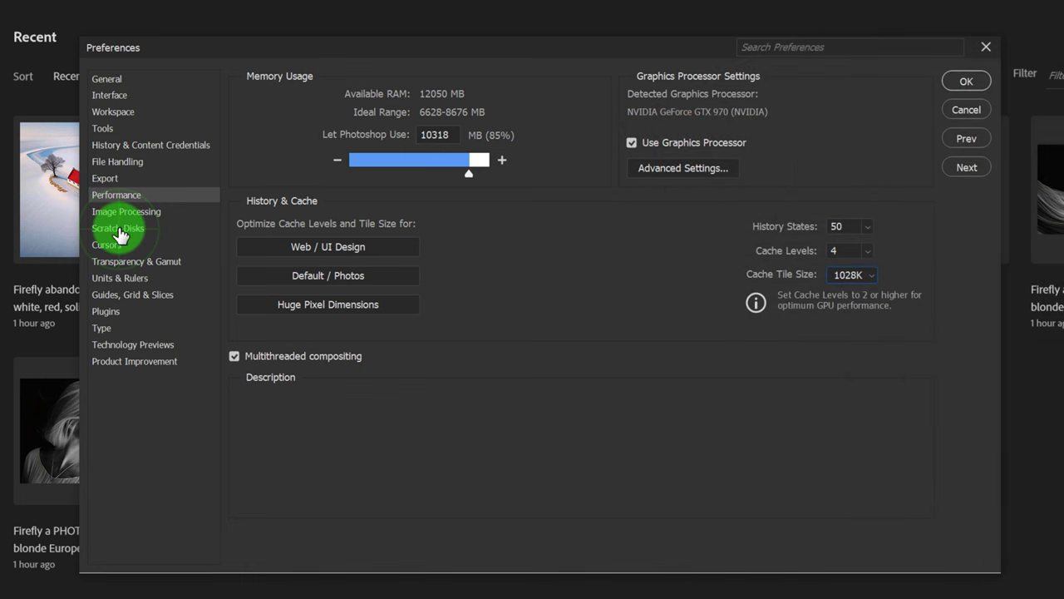
In Scratch Disks preferences, tick Active for drives E:\ through K:\.
click(118, 228)
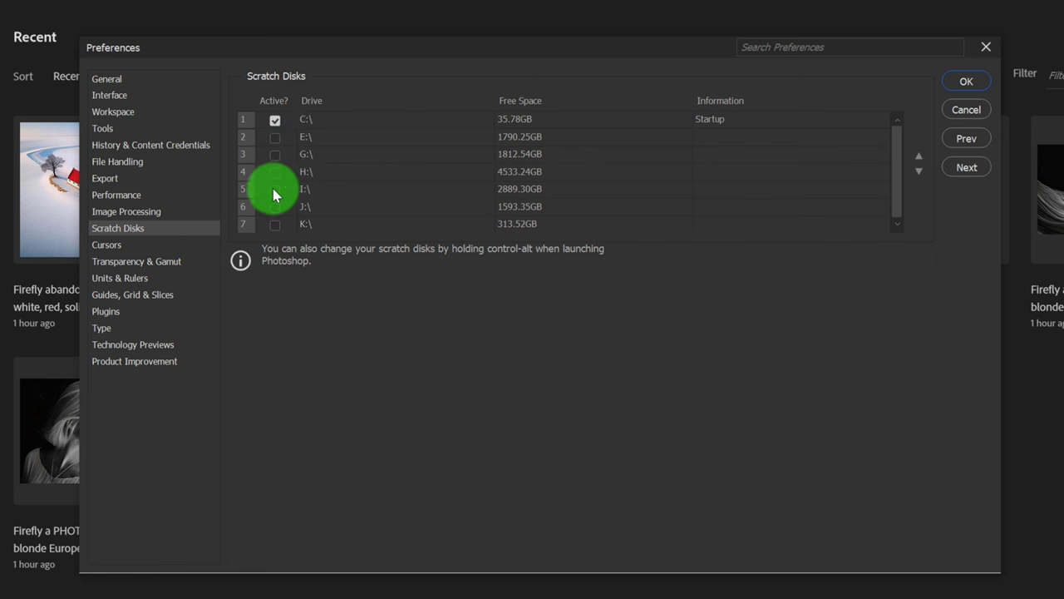
click(275, 136)
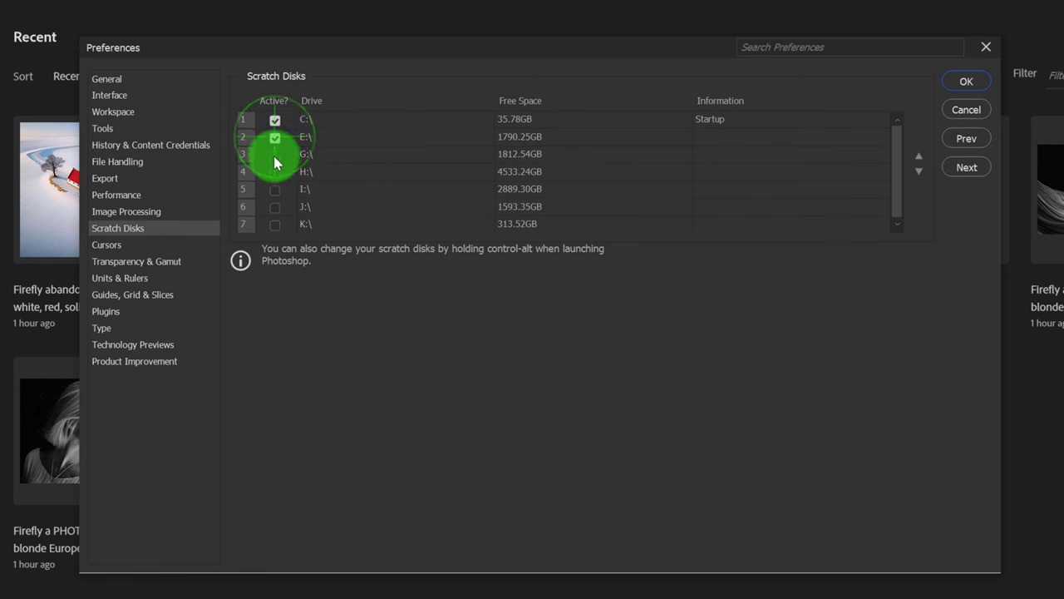
click(275, 154)
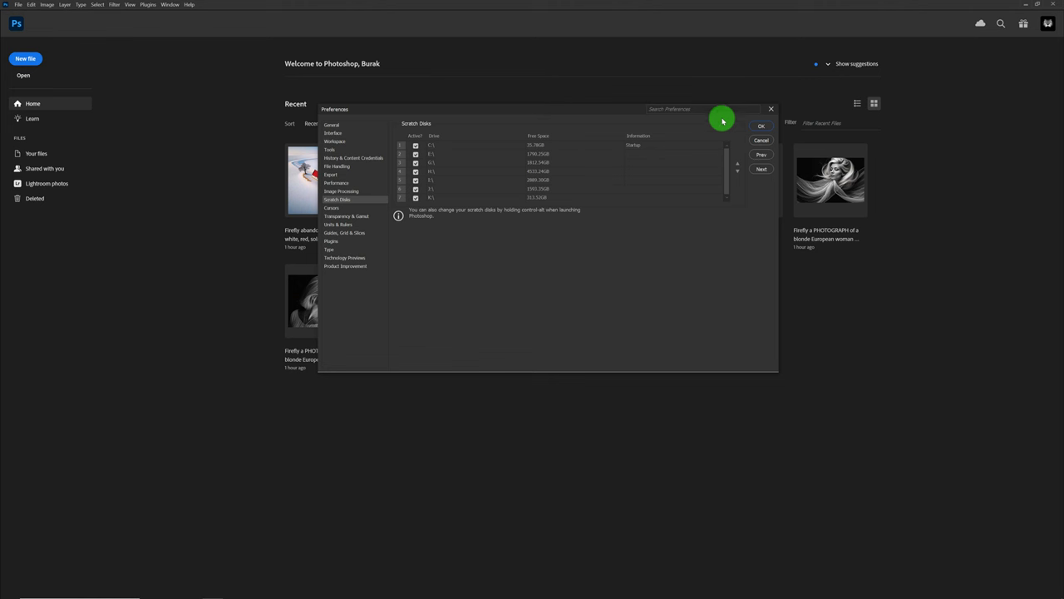
Apply the new preferences and open the cloud portrait 01.jpg as a document.
click(759, 127)
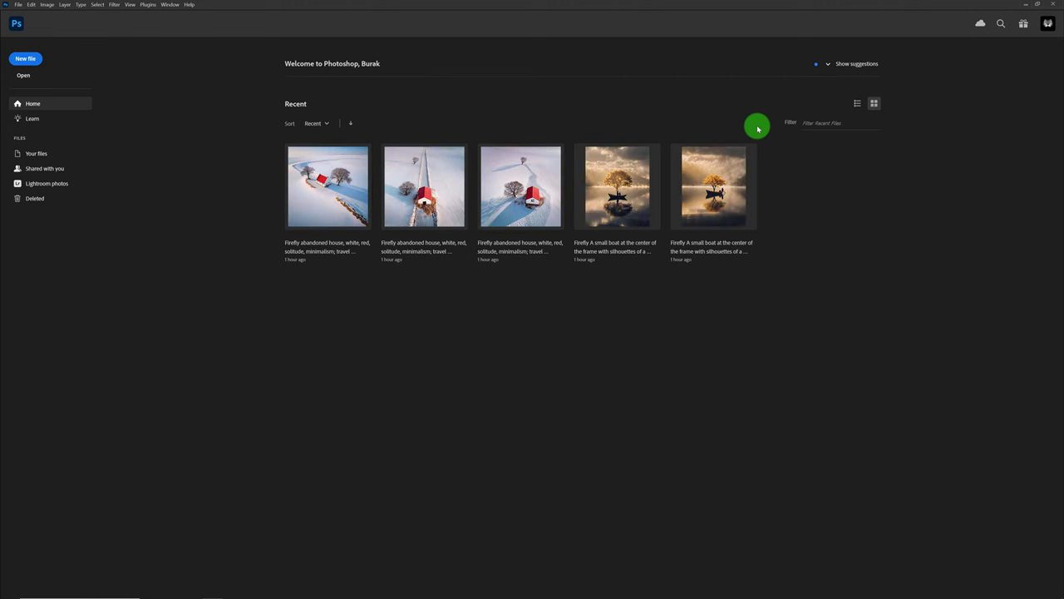
click(1053, 8)
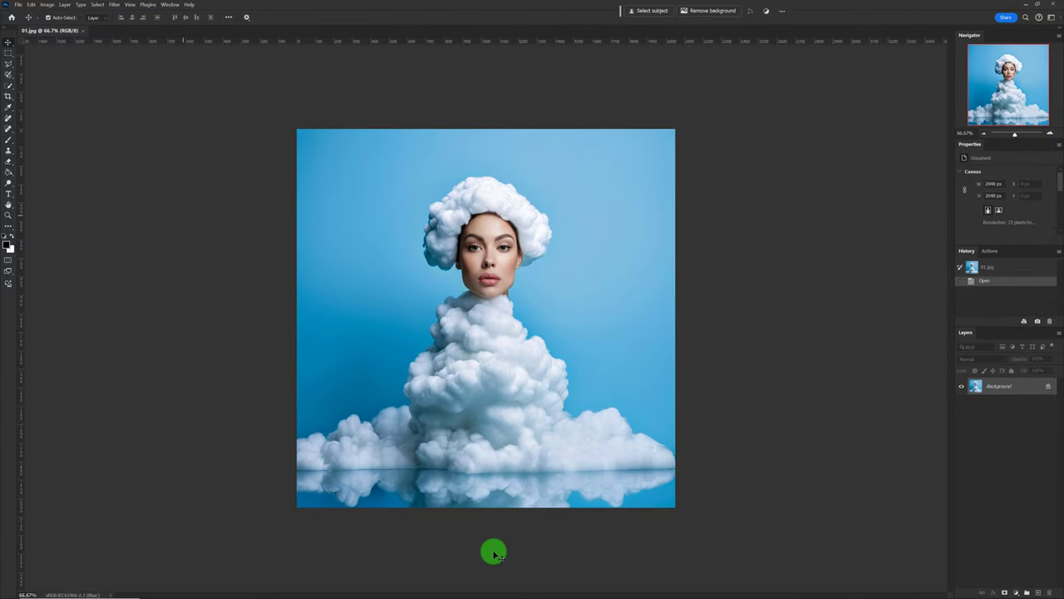
key(ctrl+plus)
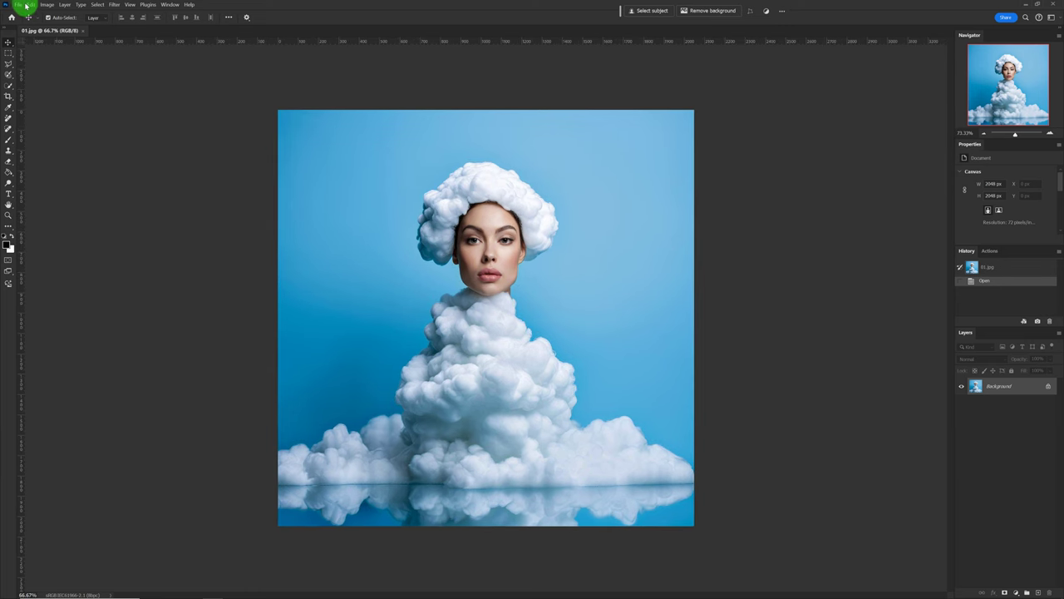
click(31, 5)
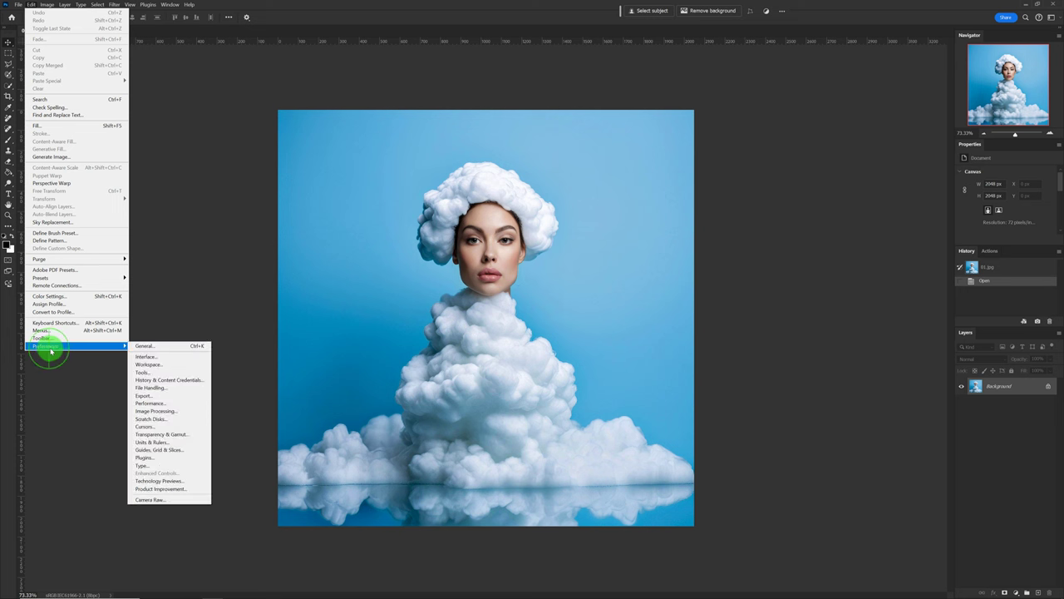
mouse_move(75, 345)
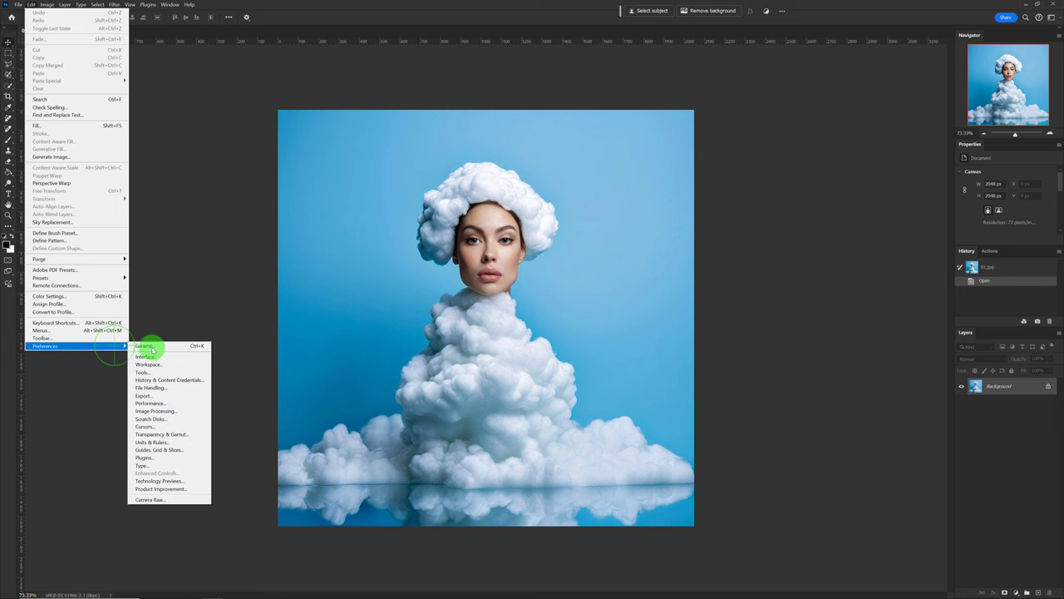
click(153, 347)
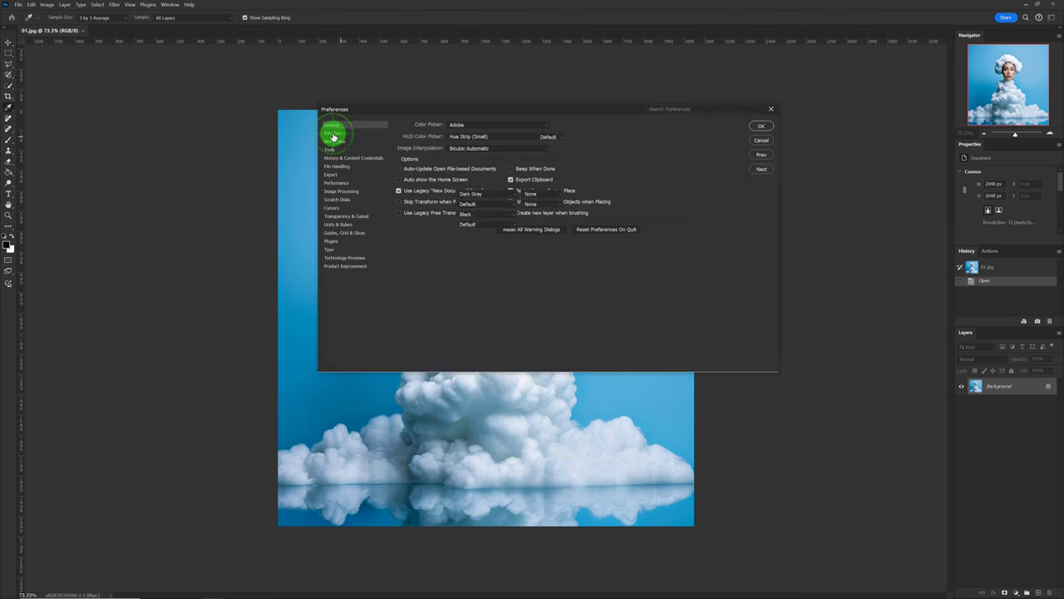
click(333, 135)
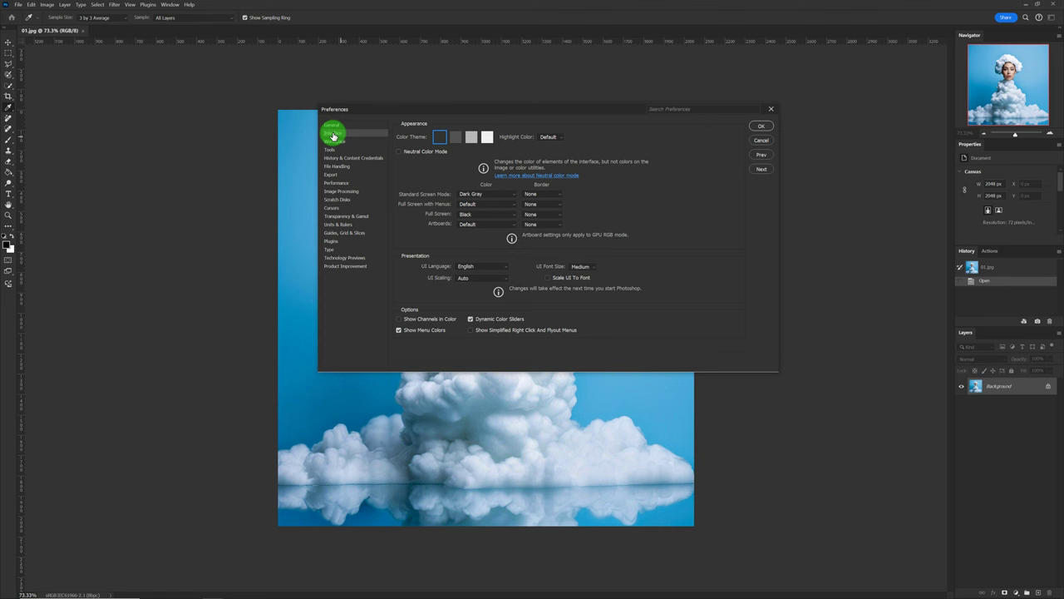
click(455, 139)
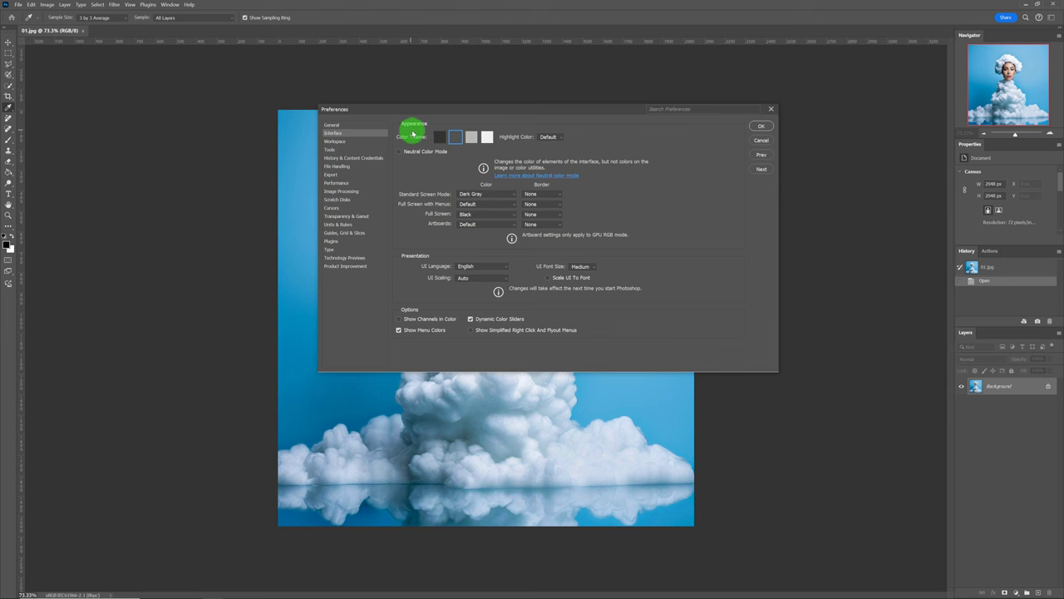
click(487, 137)
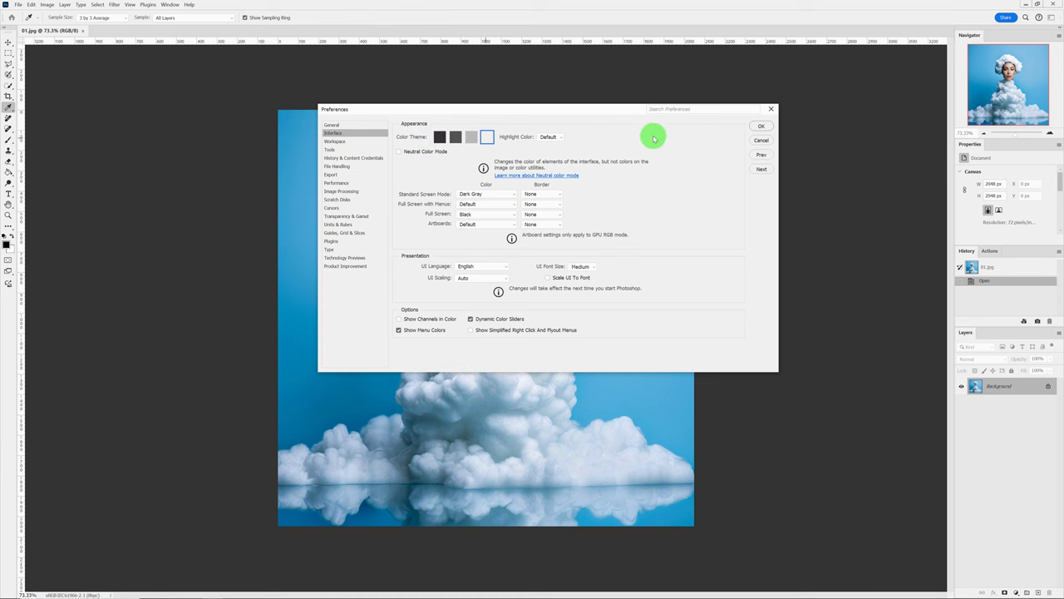
click(760, 140)
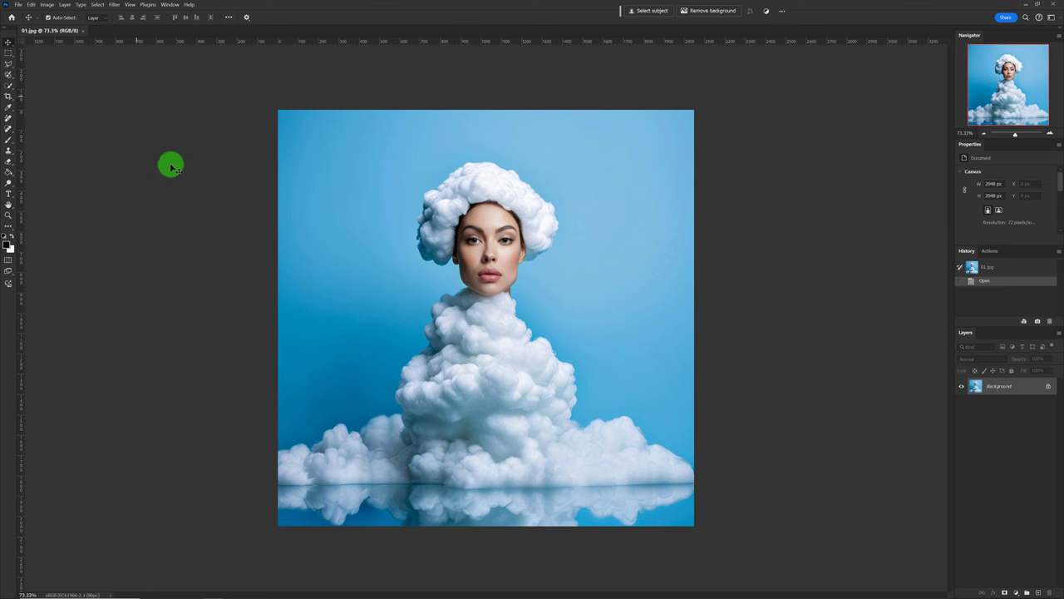
right_click(93, 131)
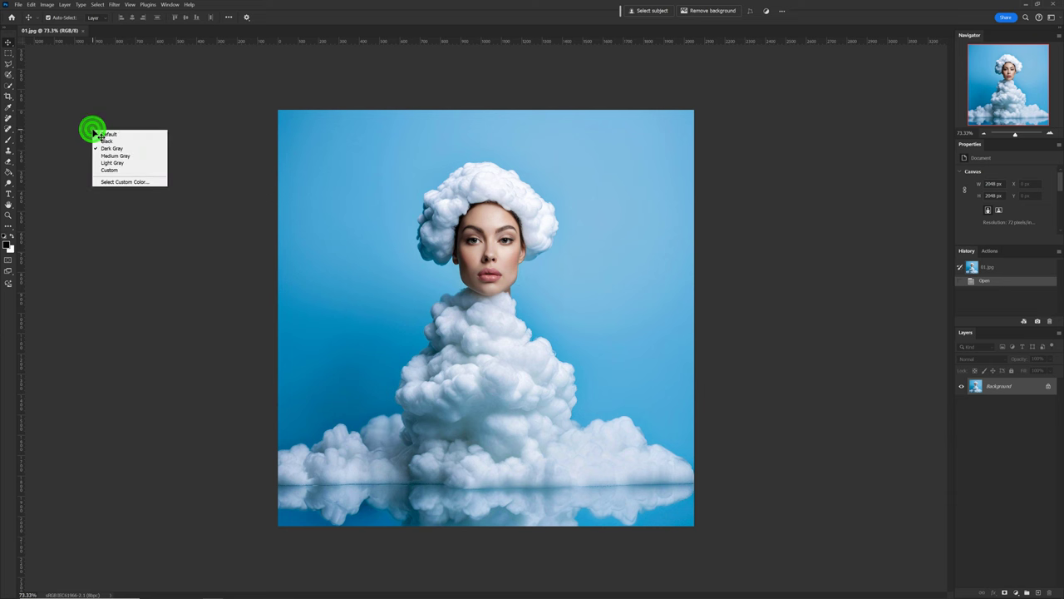
click(104, 141)
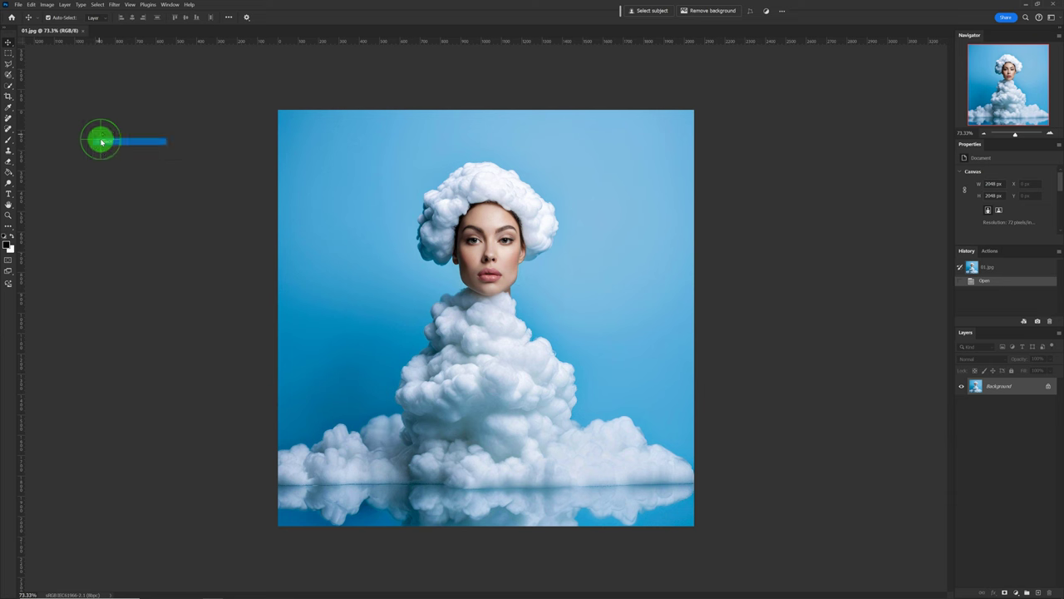
right_click(75, 136)
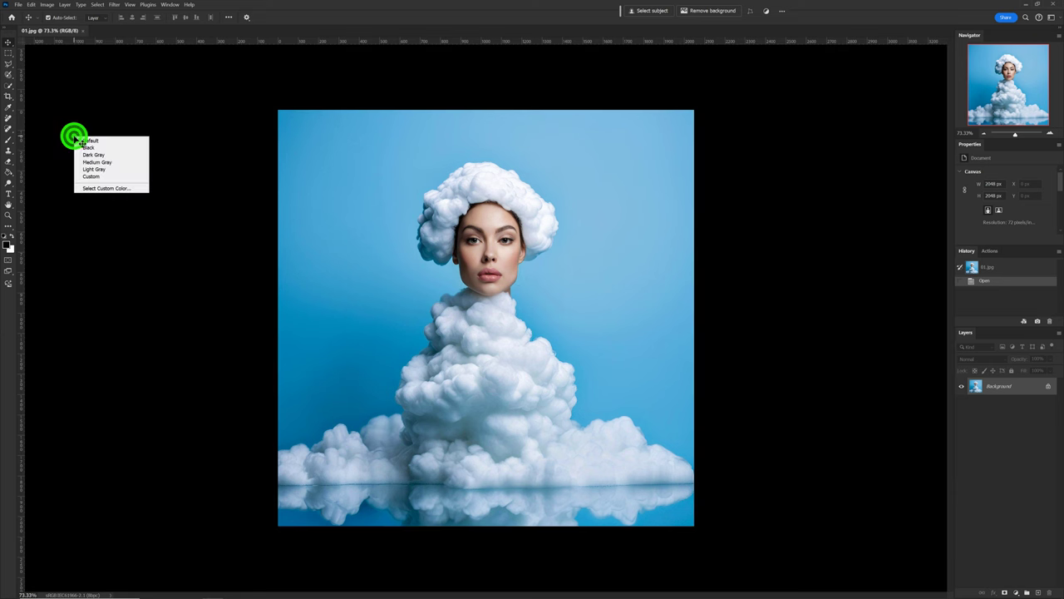
click(80, 141)
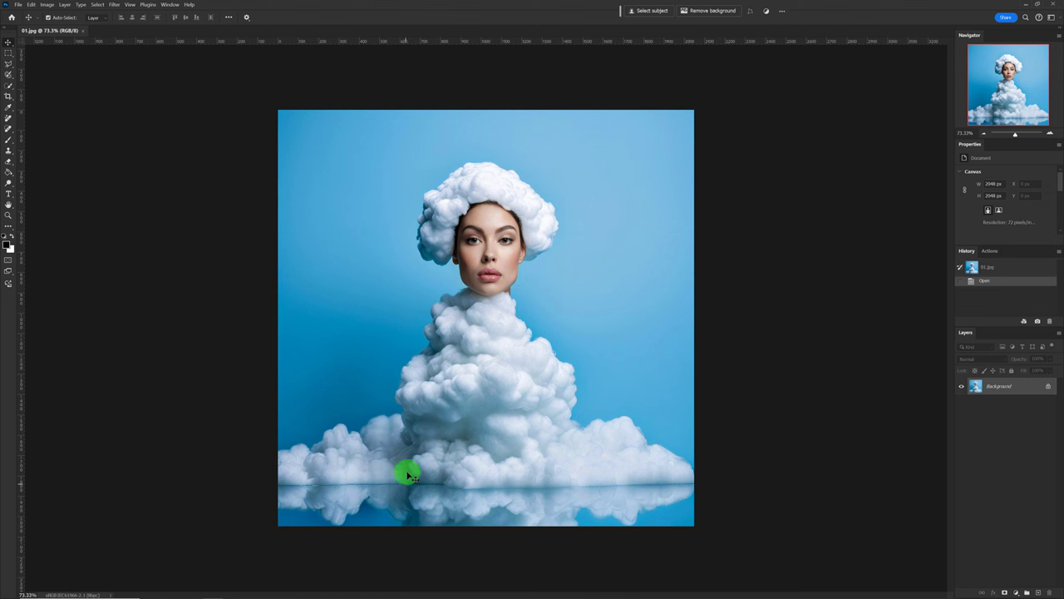
right_click(149, 204)
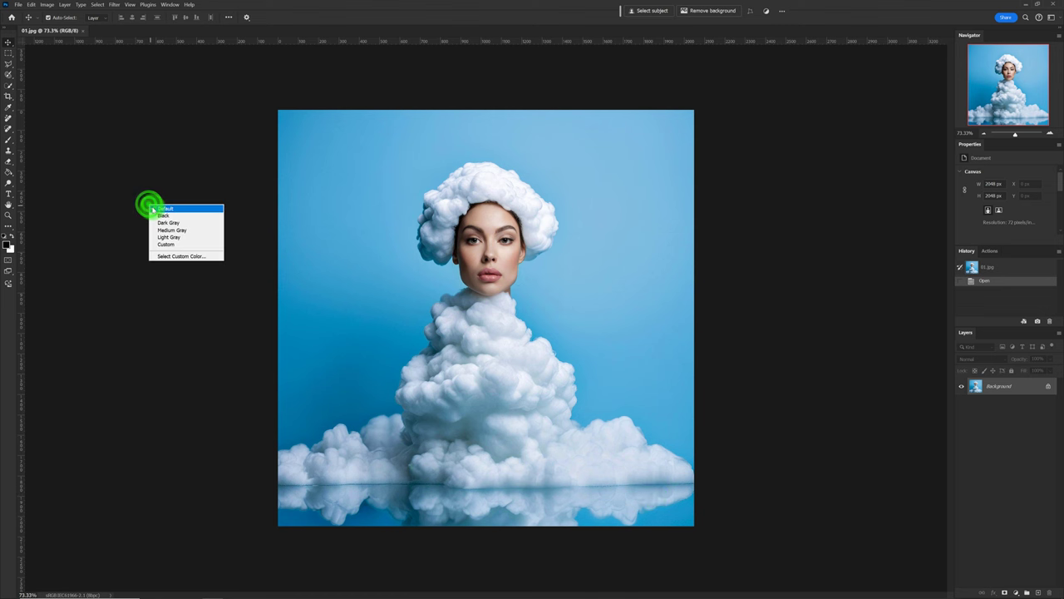
click(164, 215)
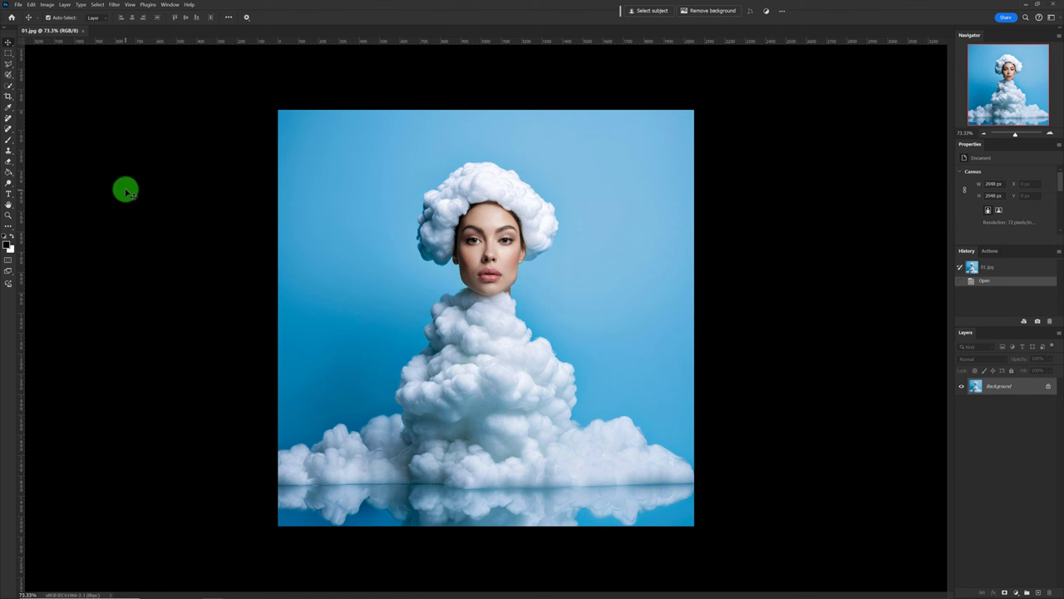
right_click(139, 162)
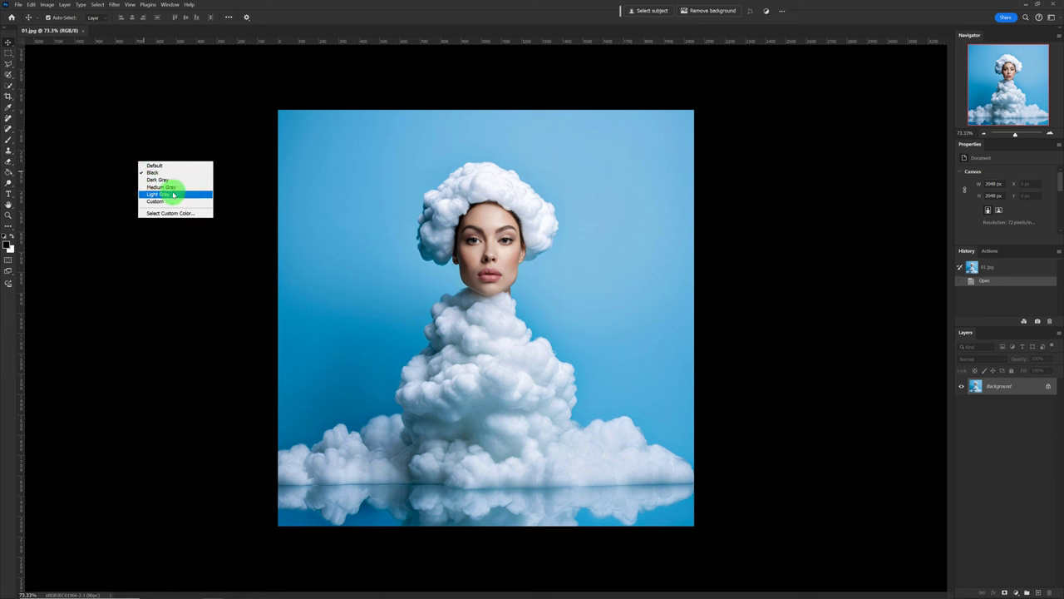
click(164, 202)
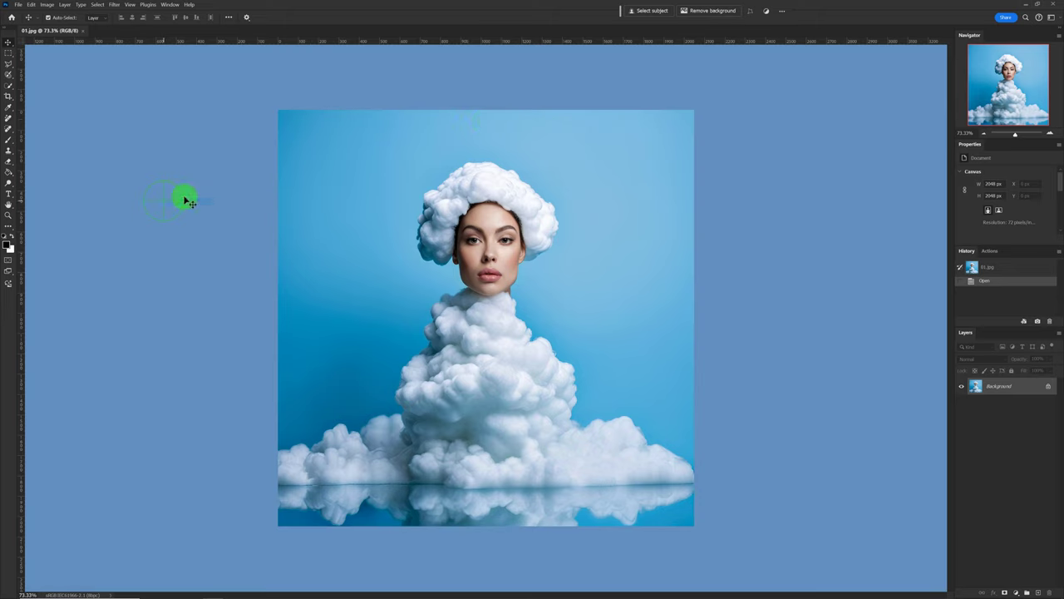
right_click(113, 101)
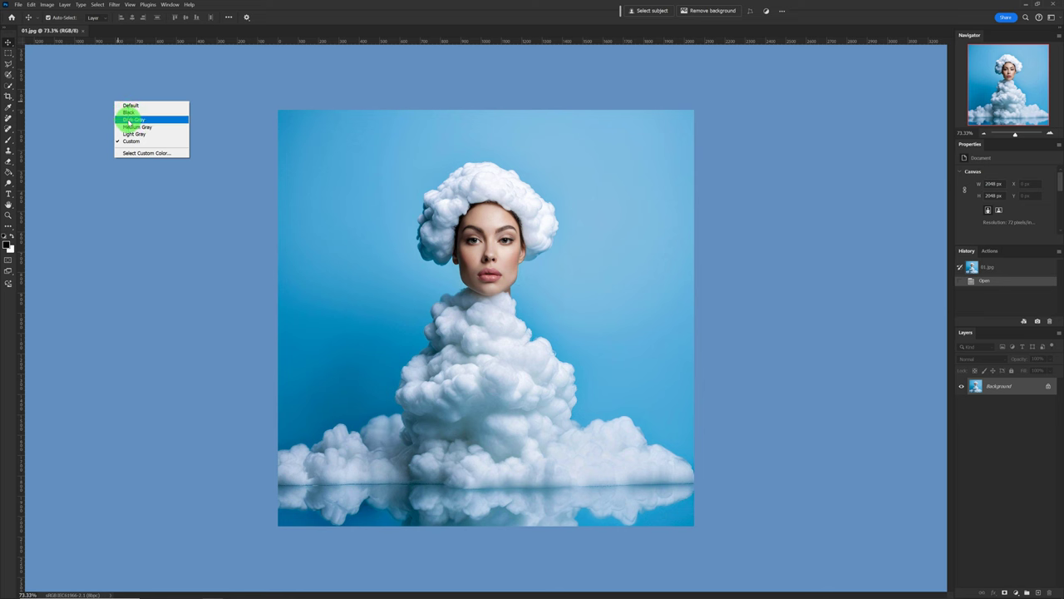
click(131, 108)
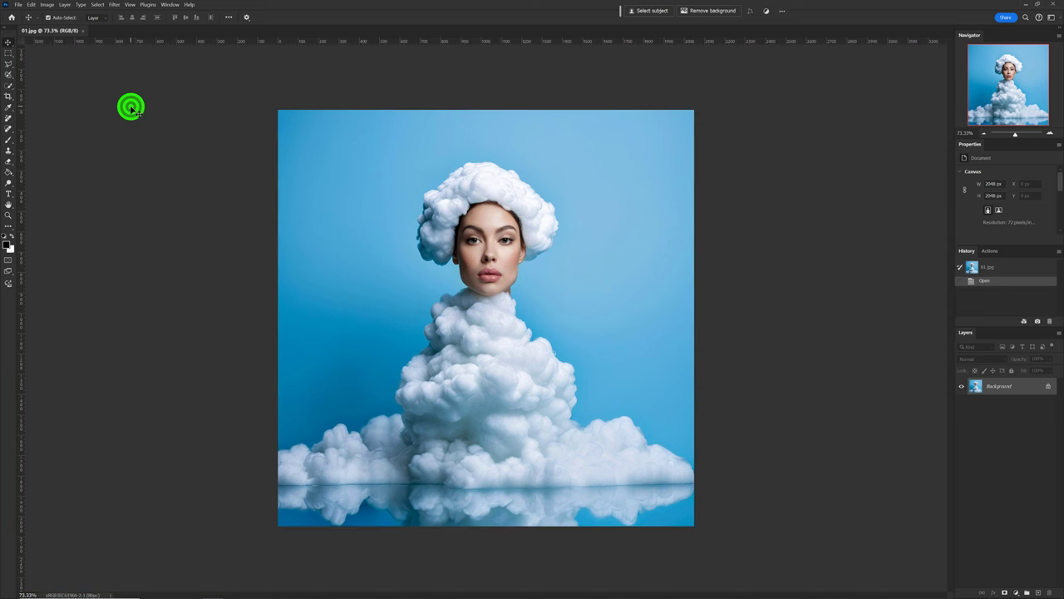
right_click(131, 108)
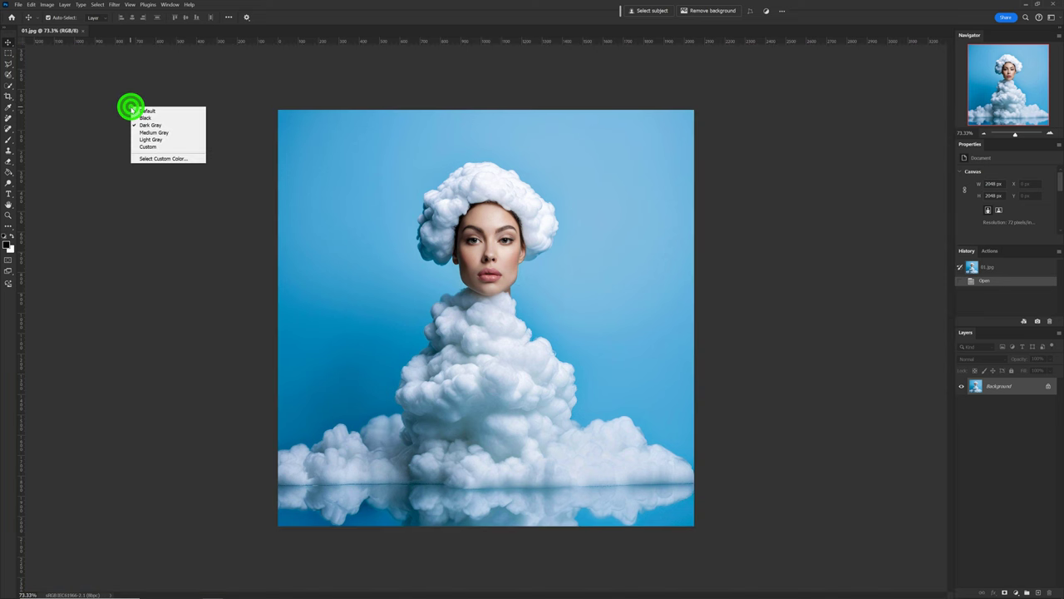
click(90, 135)
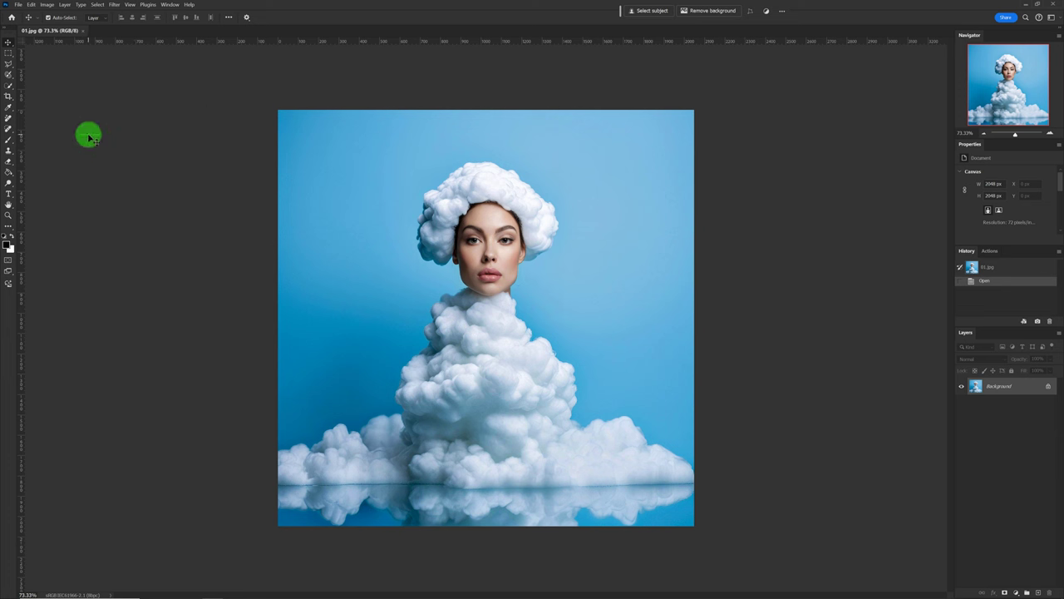